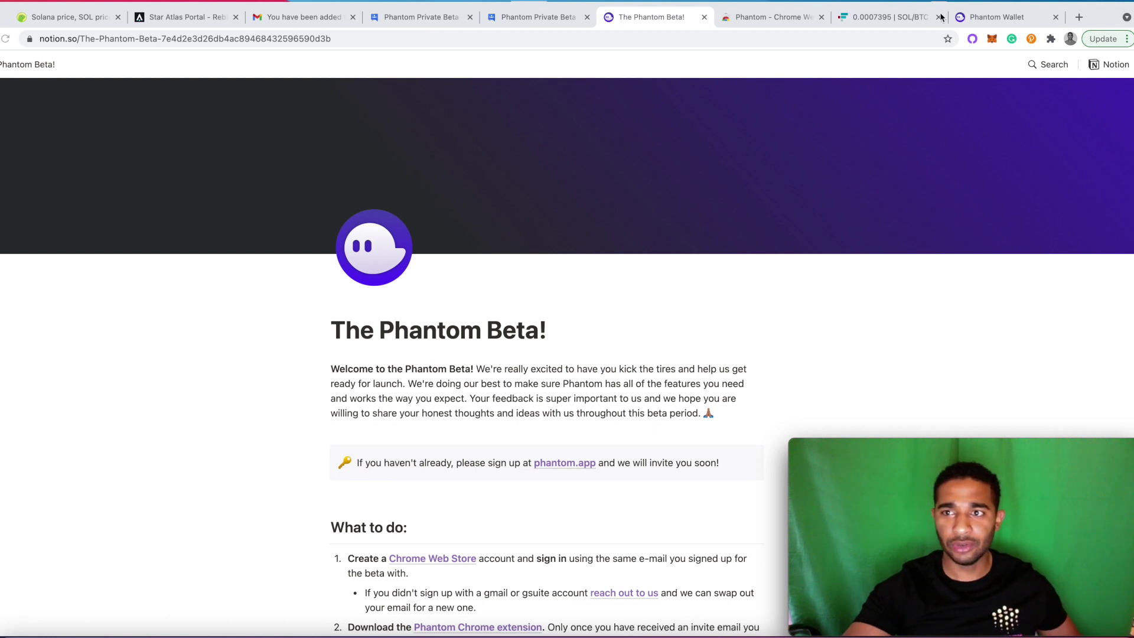
Check the Phantom onboarding and Phantom Beta! guide tabs, then switch to the Solana price tab.
click(988, 19)
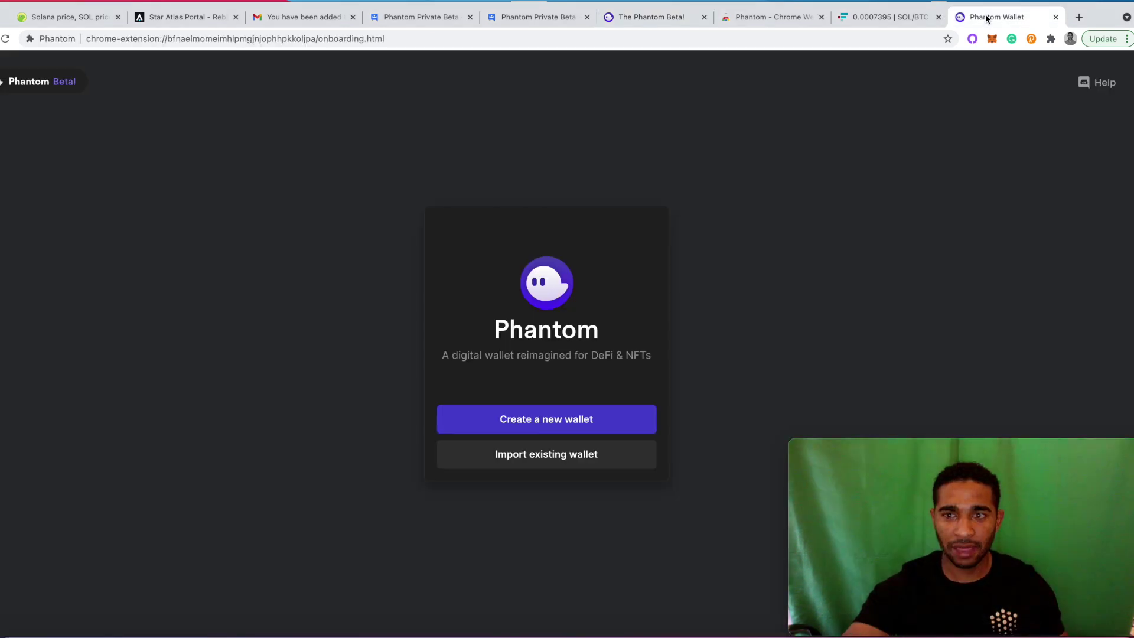
click(642, 7)
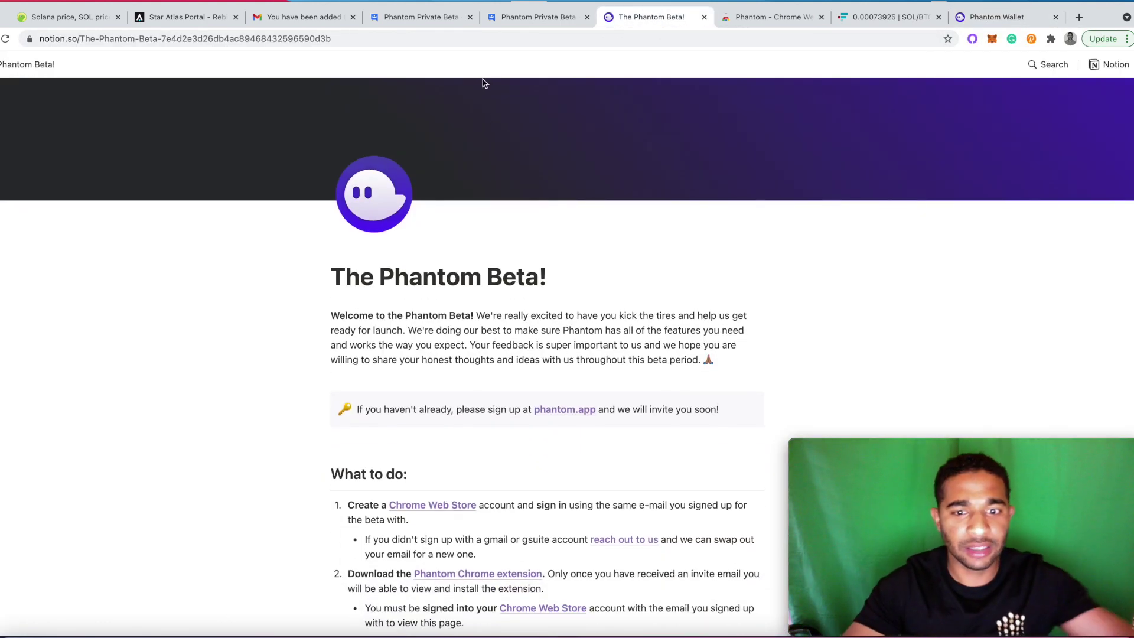
click(71, 17)
Load phantom.app and bring up the Phantom Private Beta invitation email in Gmail.
click(226, 38)
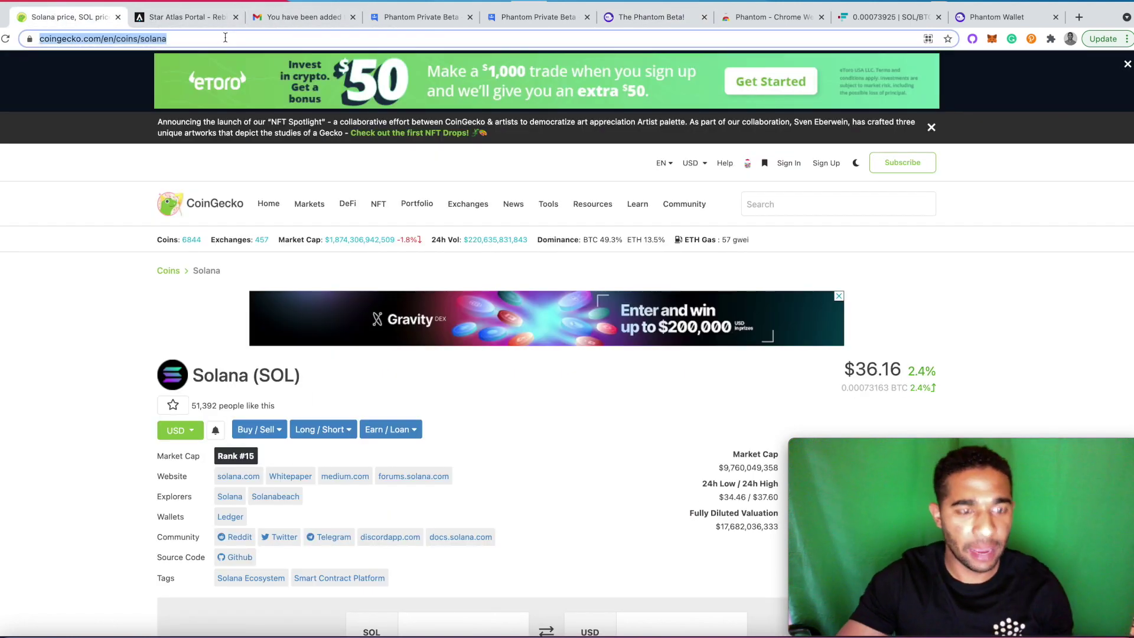
text(phan)
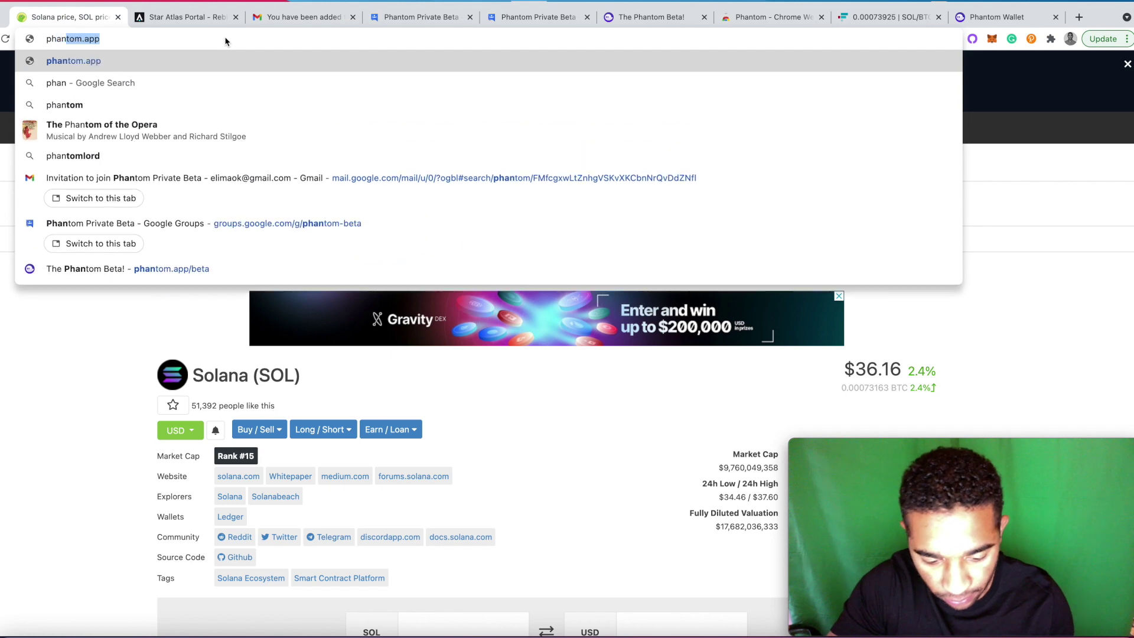
text(tom.app)
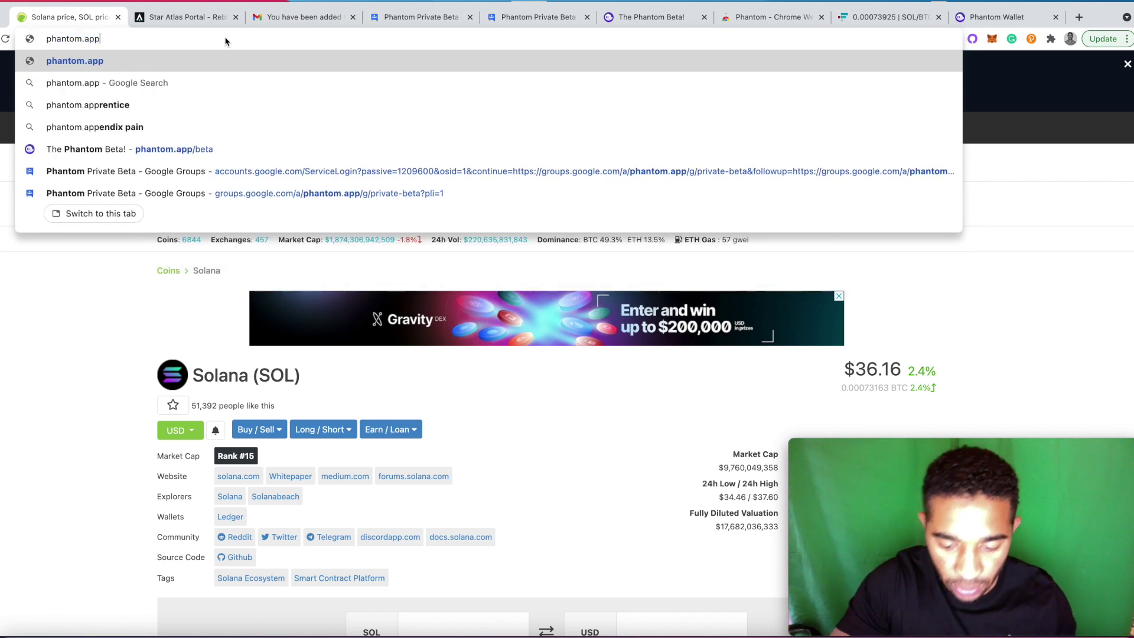
key(Return)
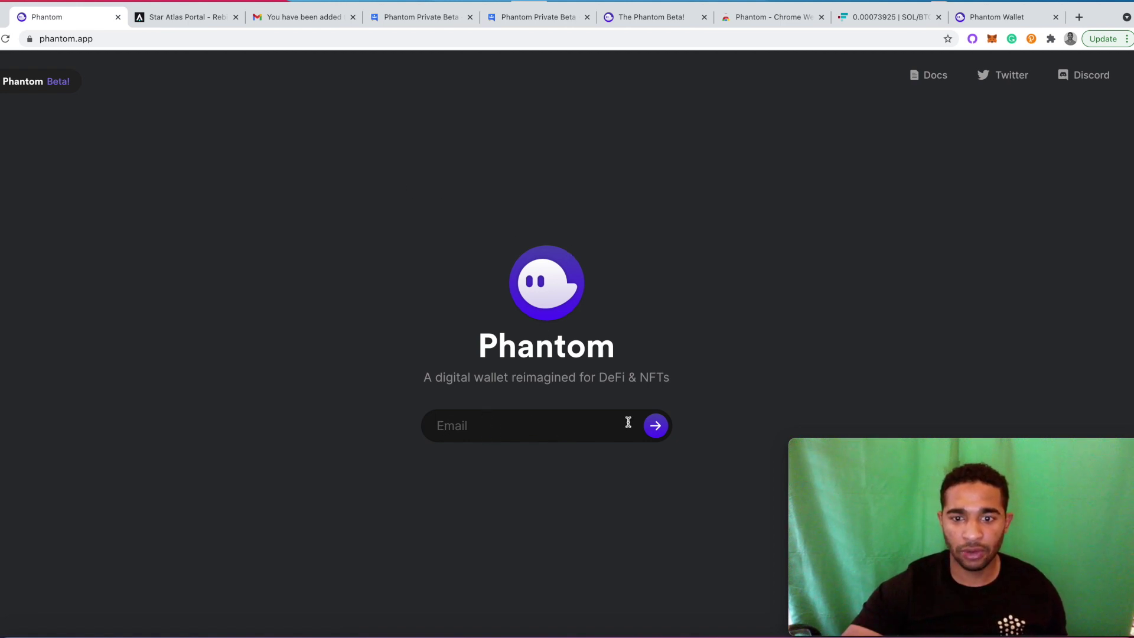
click(307, 20)
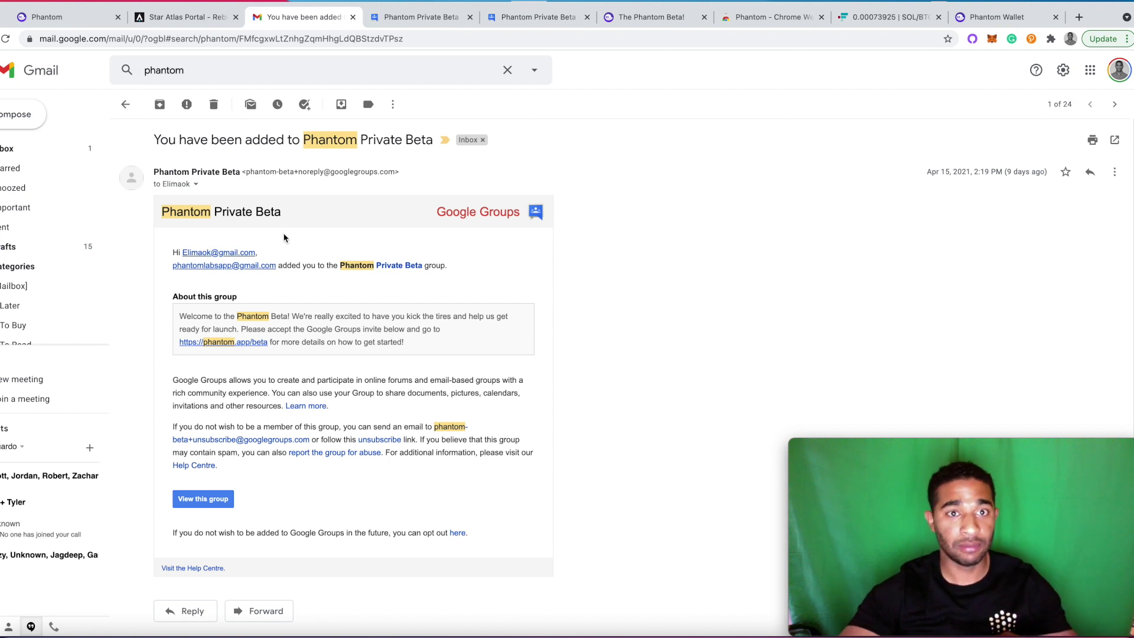
Look over both Phantom Private Beta group pages, then return to The Phantom Beta! guide.
click(391, 18)
click(539, 17)
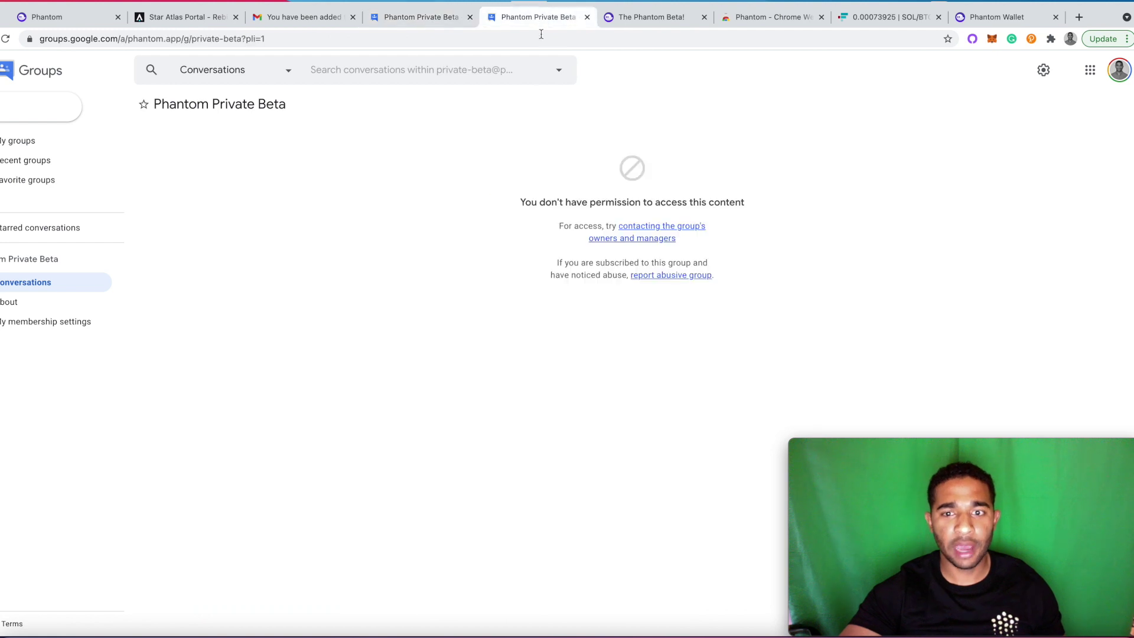
click(420, 17)
click(657, 17)
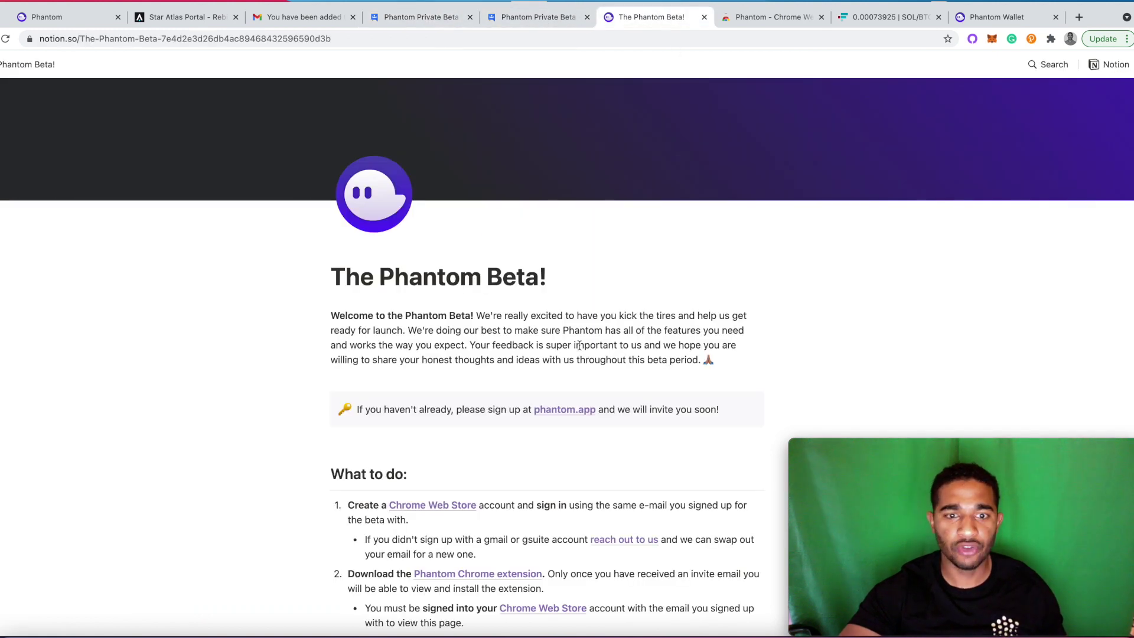
scroll(579, 346, down, 1)
scroll(578, 345, down, 2)
scroll(579, 346, down, 3)
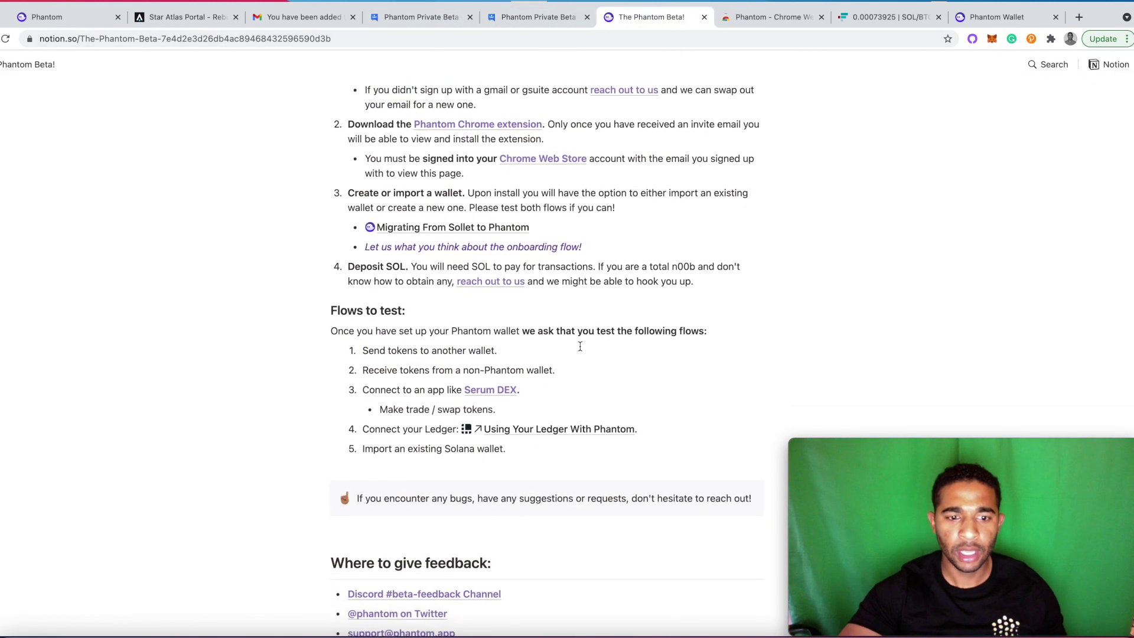
scroll(580, 348, down, 1)
scroll(581, 348, down, 1)
scroll(579, 346, down, 1)
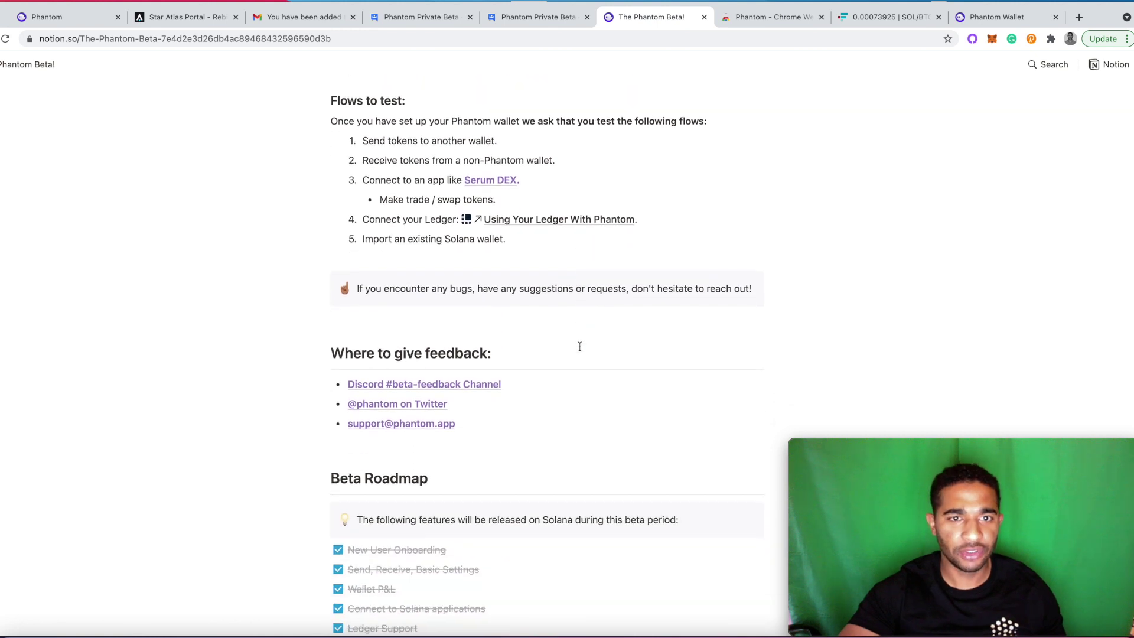
scroll(579, 346, up, 1)
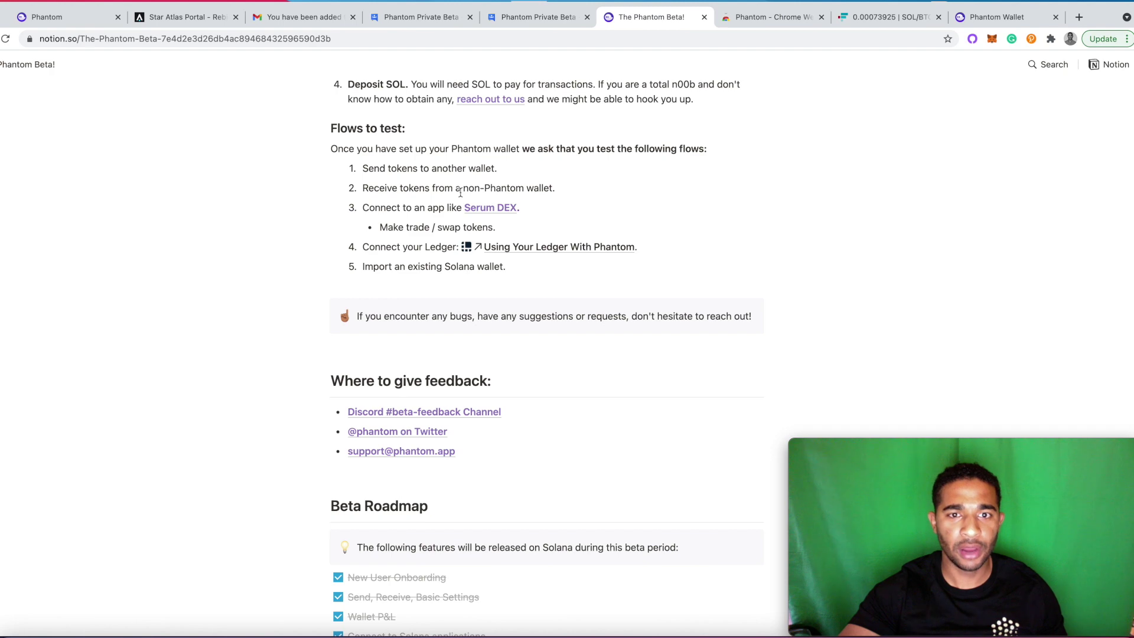
scroll(460, 192, up, 2)
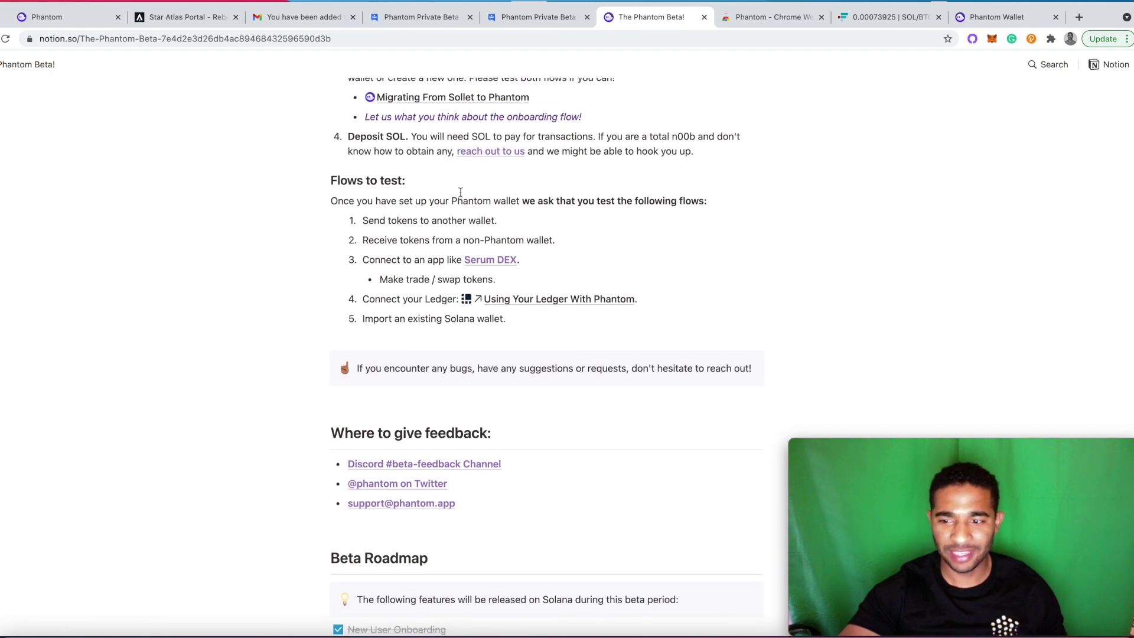
scroll(460, 192, up, 3)
scroll(460, 193, up, 1)
scroll(460, 192, up, 2)
scroll(460, 193, up, 3)
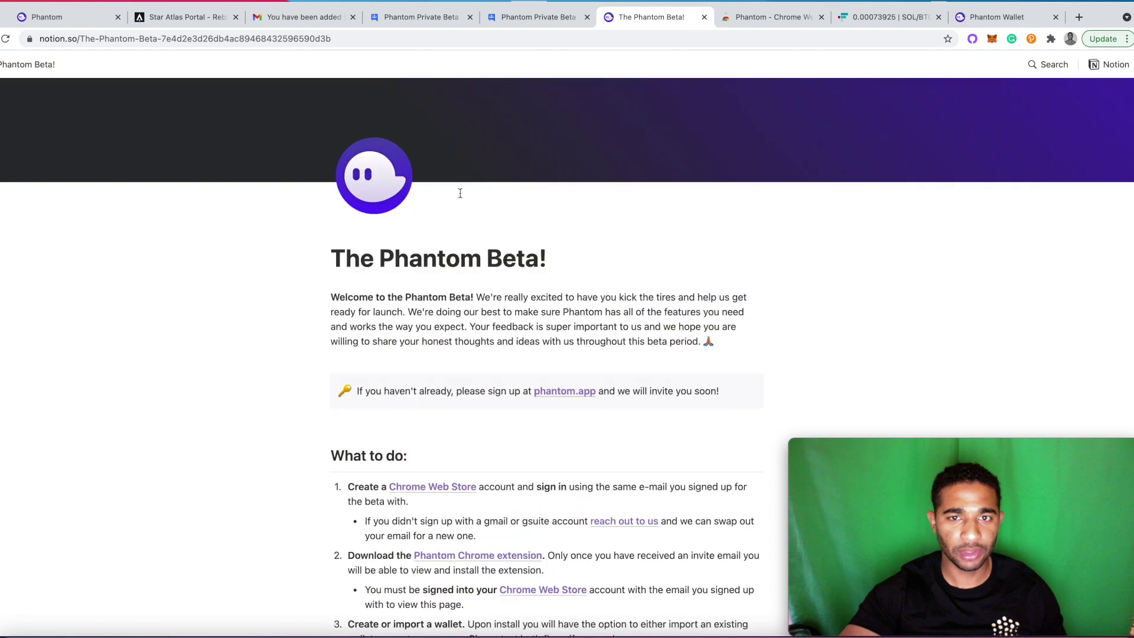
scroll(460, 192, up, 1)
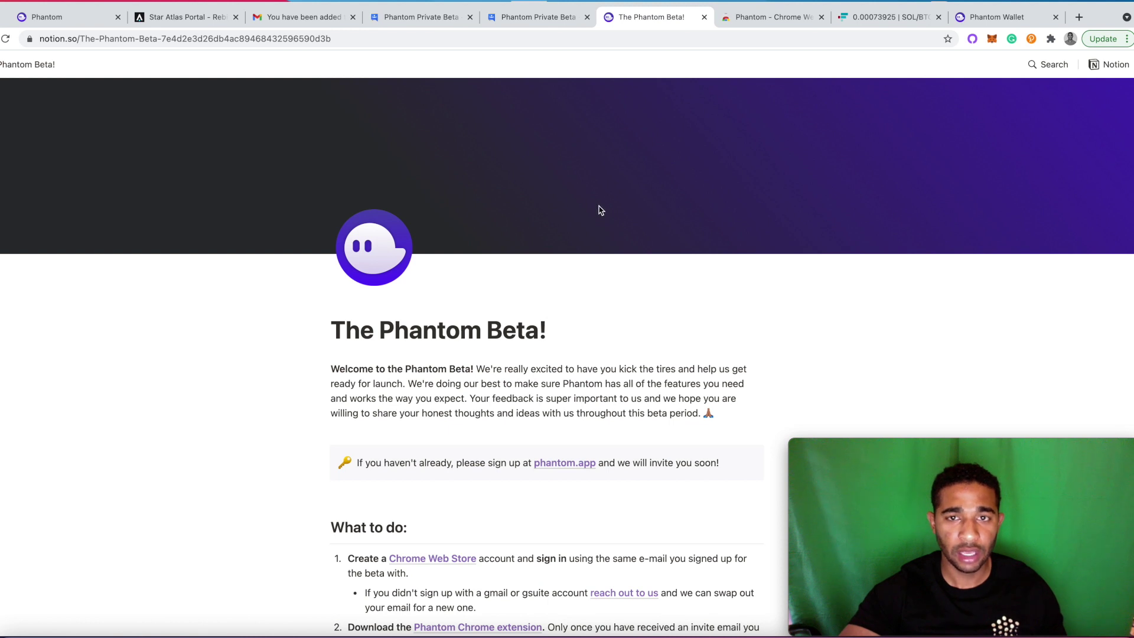
Recheck the phantom.app page and beta group conversations, then go to the Phantom onboarding page via the guide.
click(46, 17)
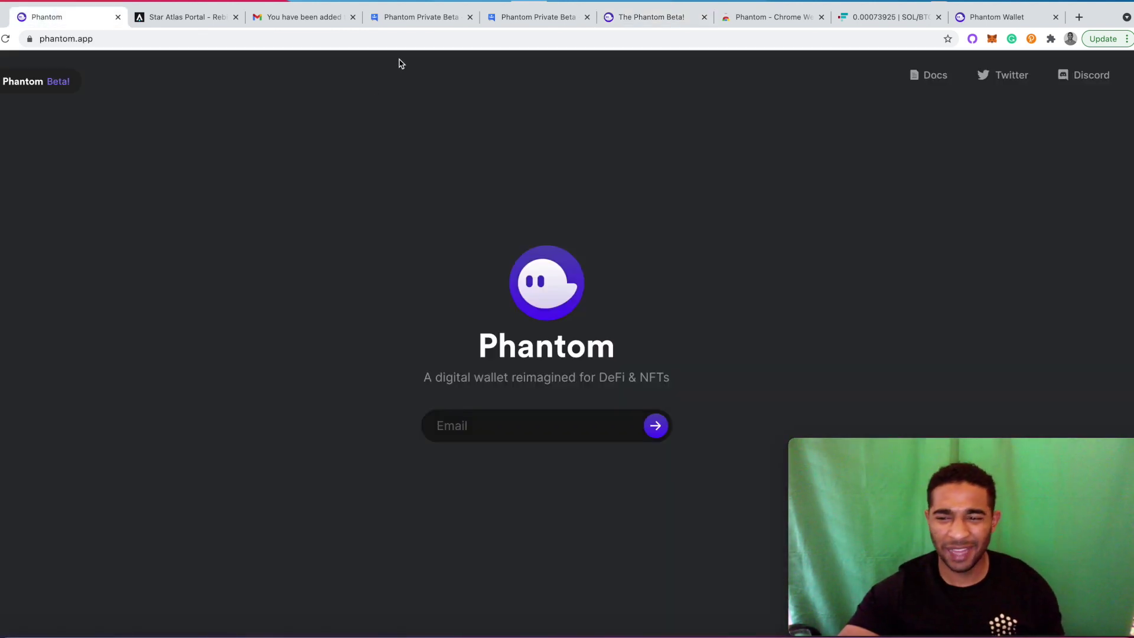
click(407, 17)
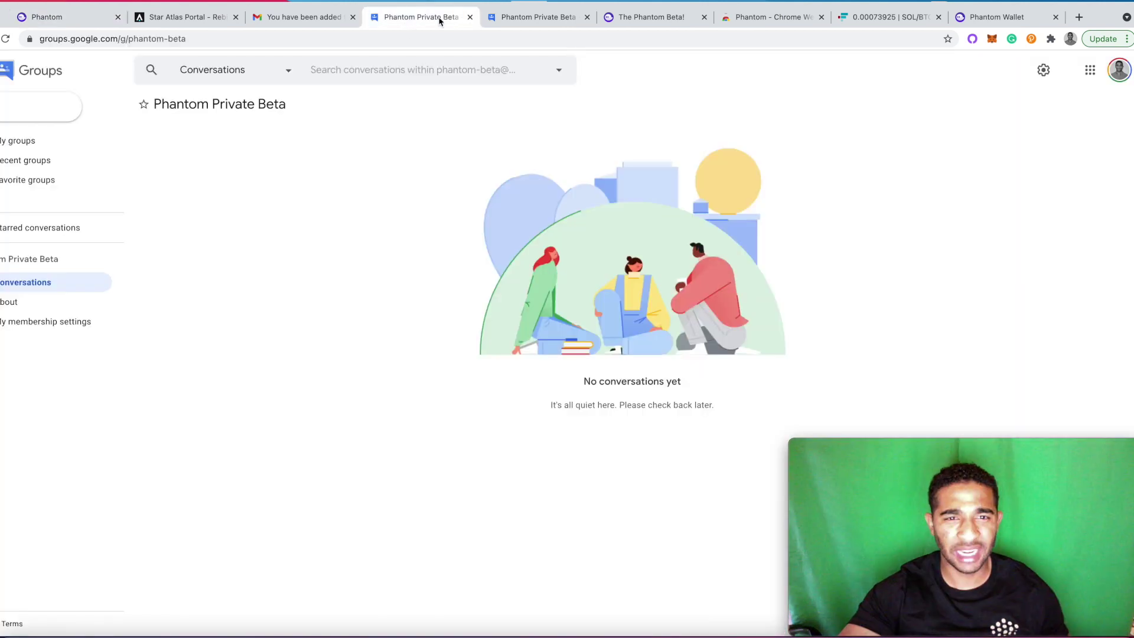
click(558, 17)
click(633, 18)
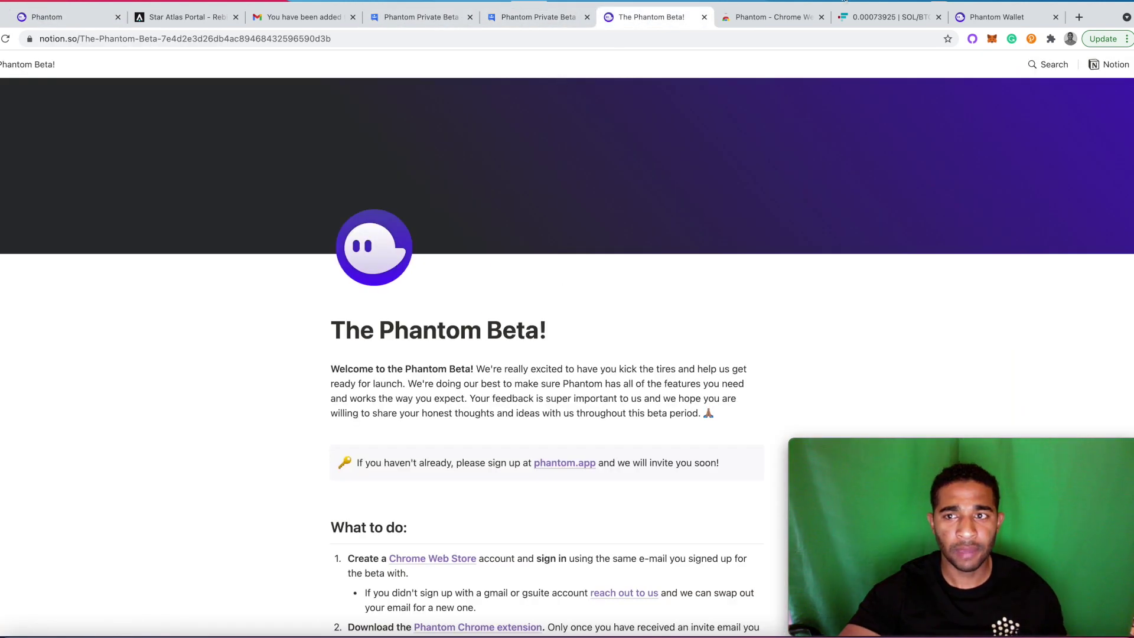
scroll(568, 359, down, 2)
scroll(558, 366, down, 2)
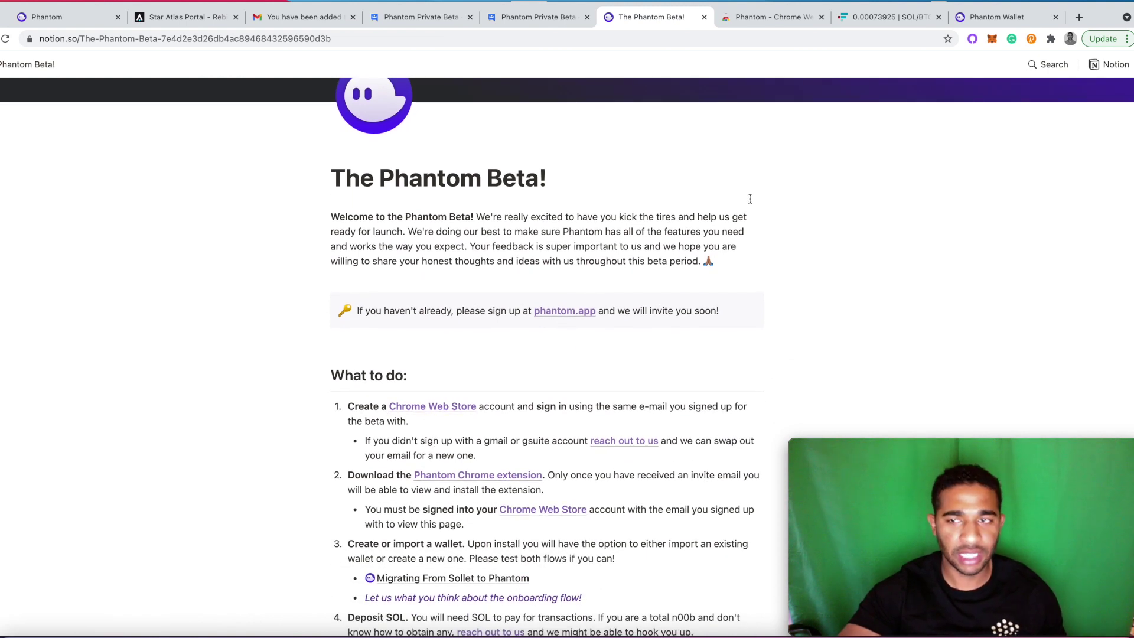
click(999, 16)
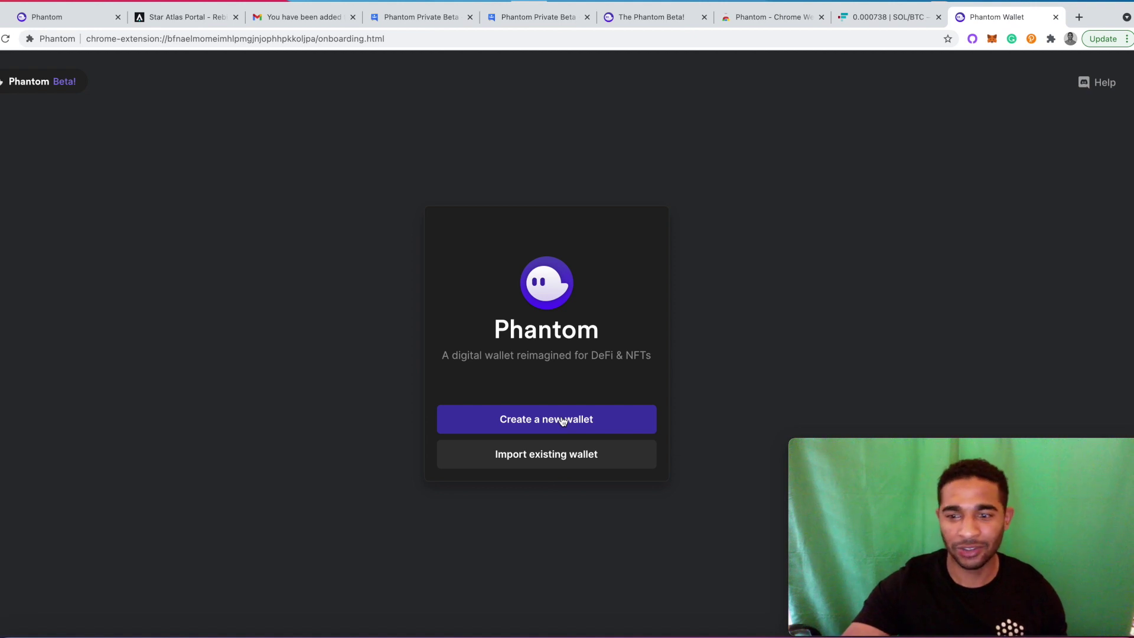
Create a new Phantom wallet and continue past the keyboard shortcut step to finish onboarding.
click(562, 421)
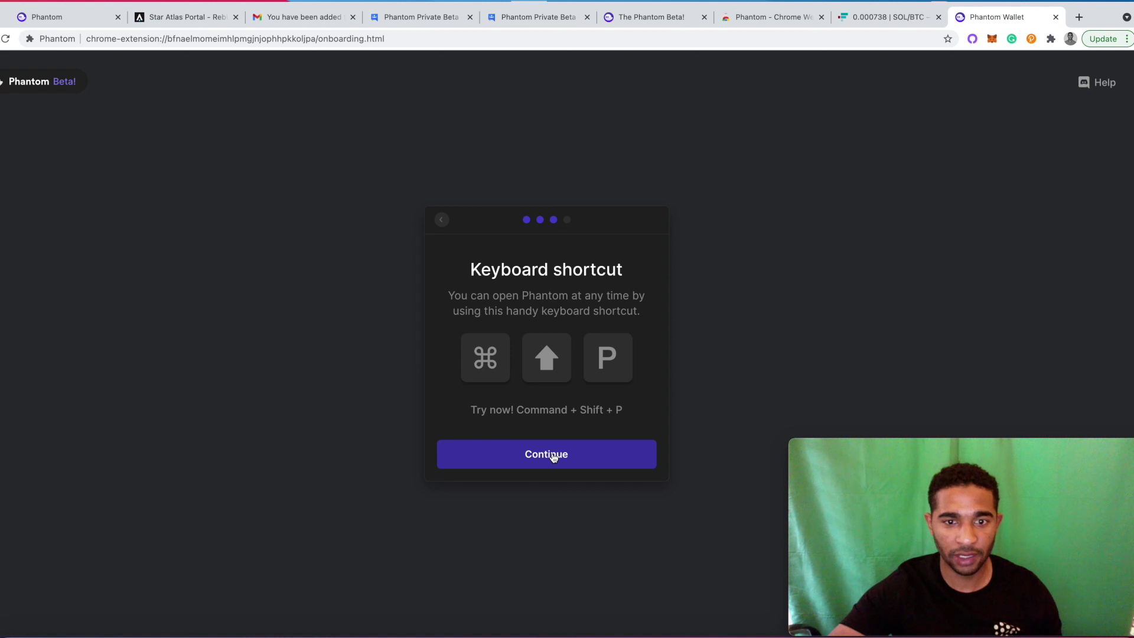
click(554, 458)
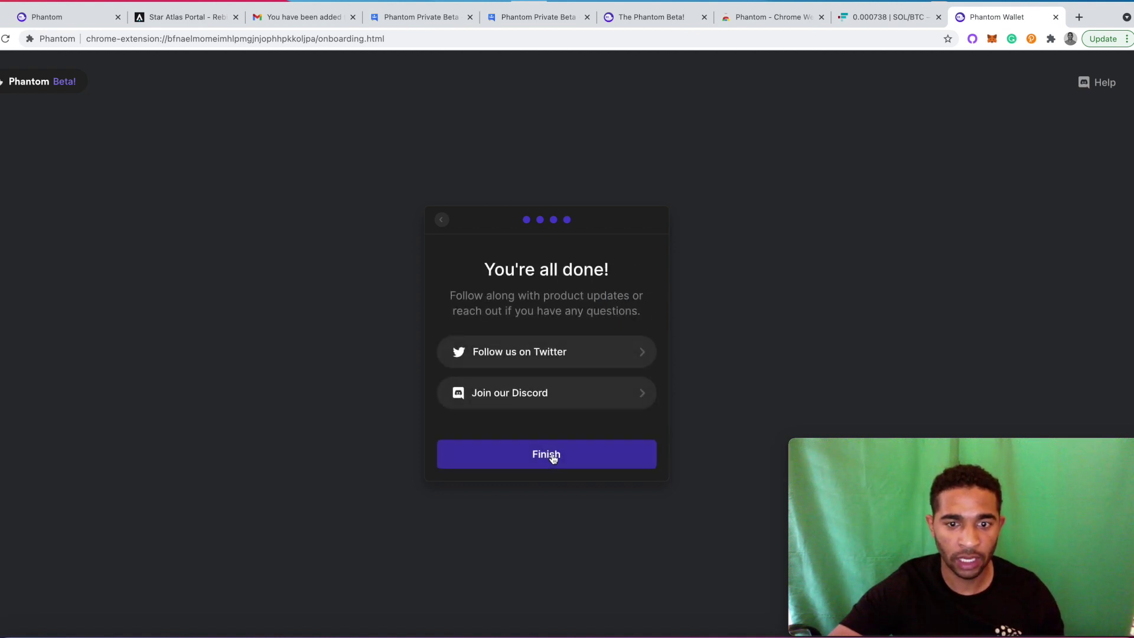
click(553, 458)
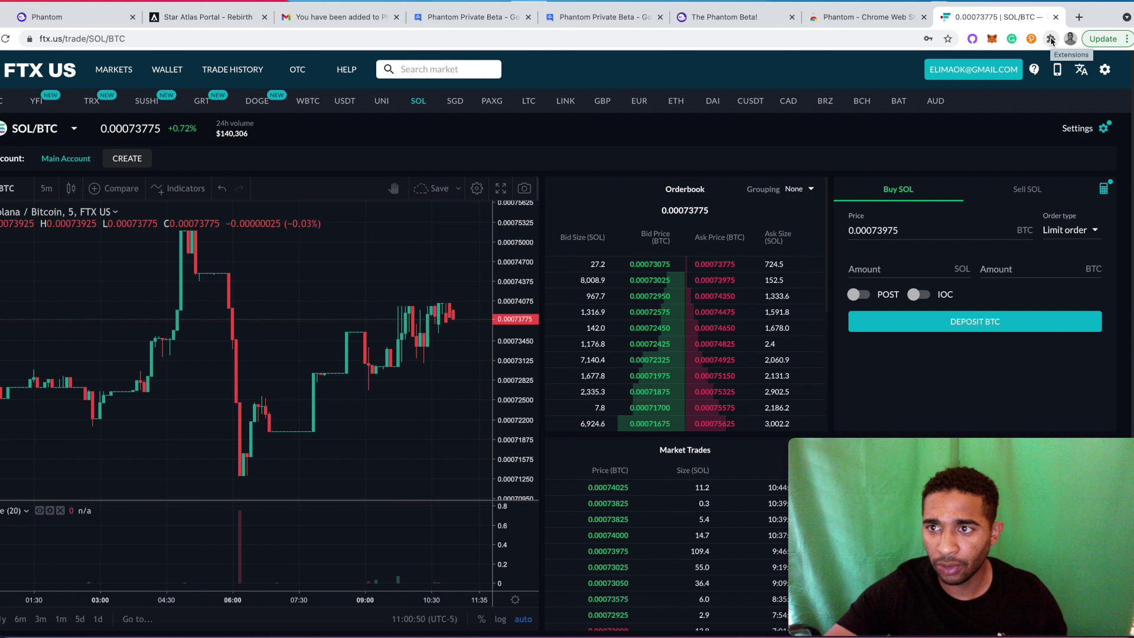
Pin the Phantom extension to the Chrome toolbar from the Extensions menu.
click(1051, 41)
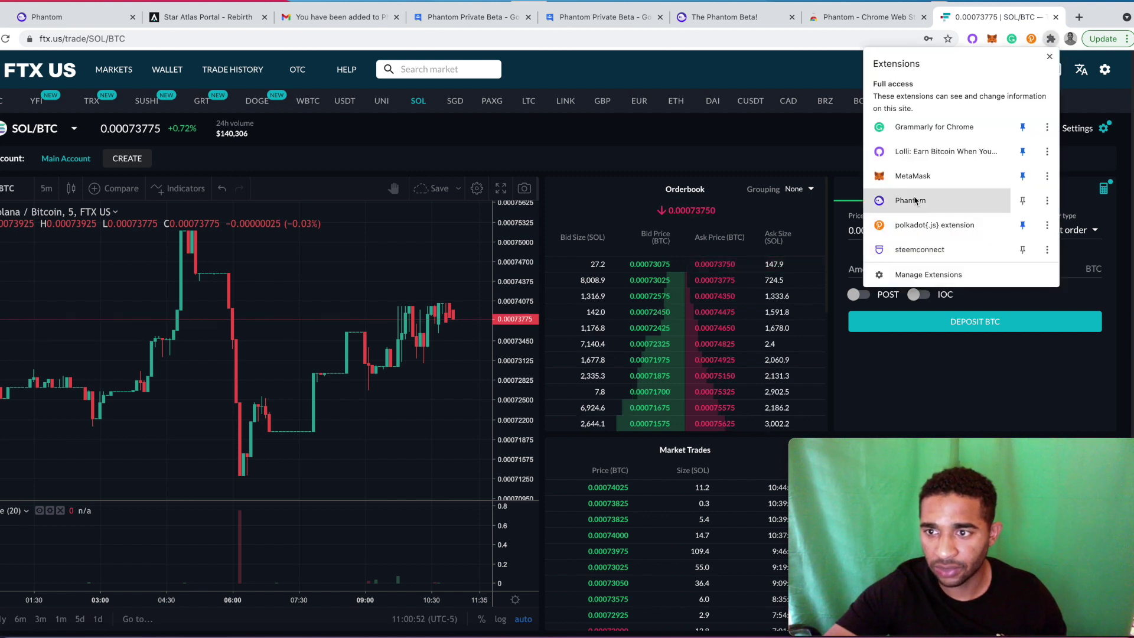
click(1023, 201)
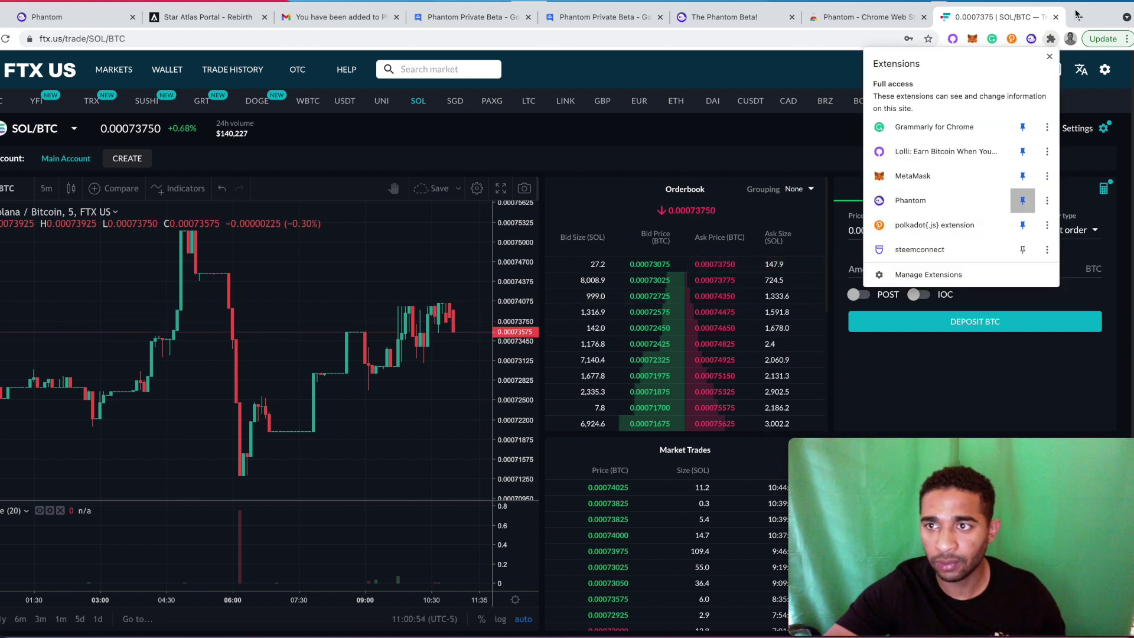
key(Escape)
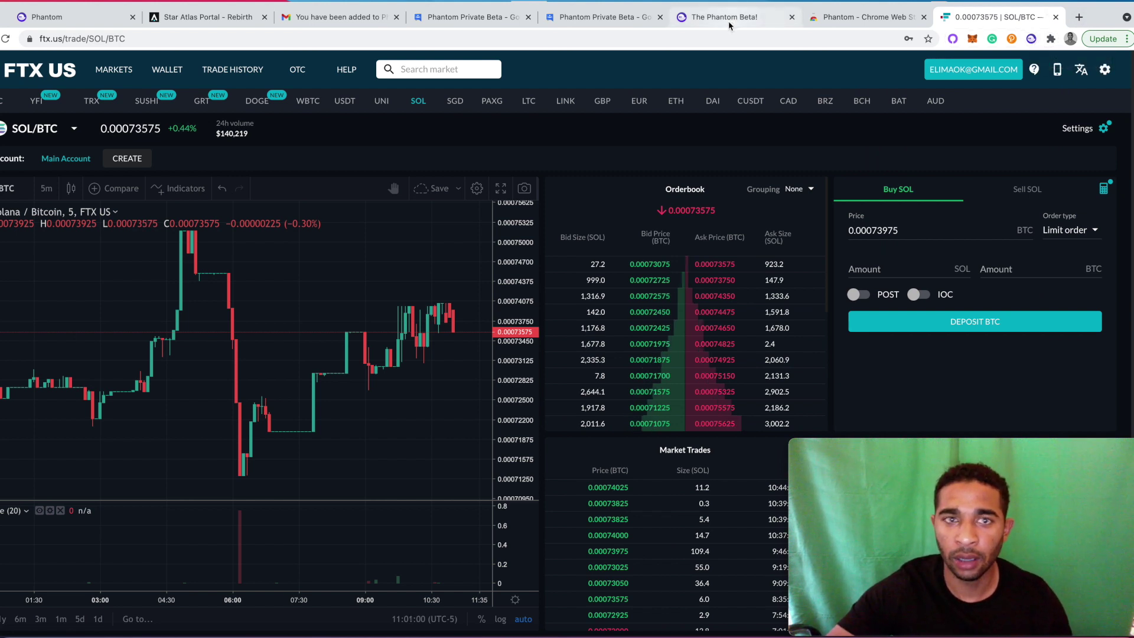
Open the empty Phantom wallet and look through its activity view and settings.
click(1032, 38)
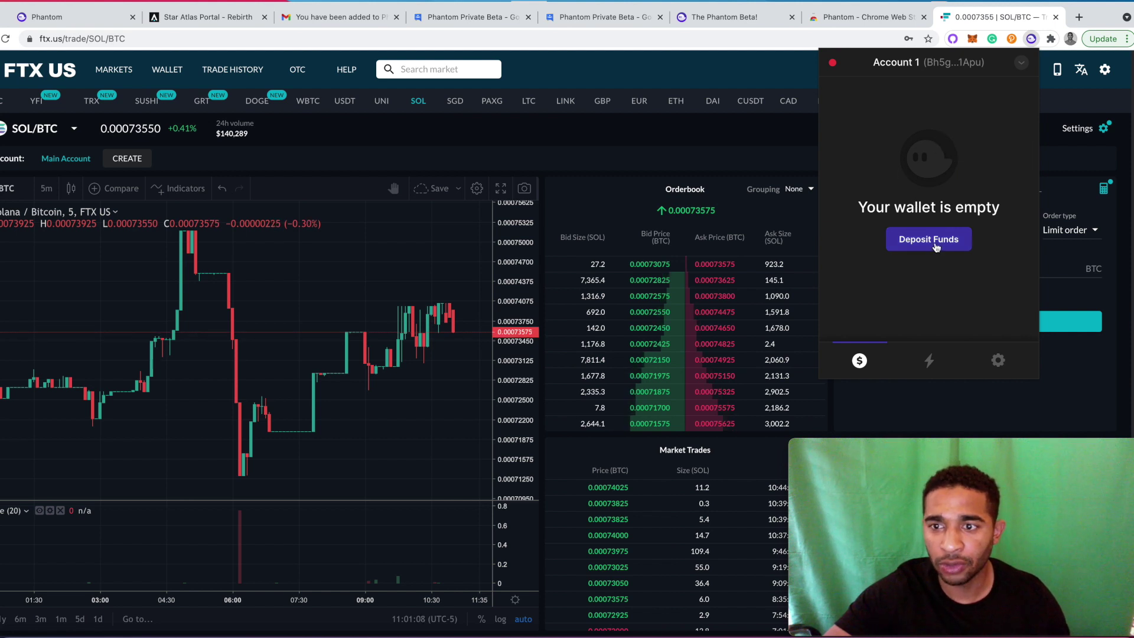
click(929, 363)
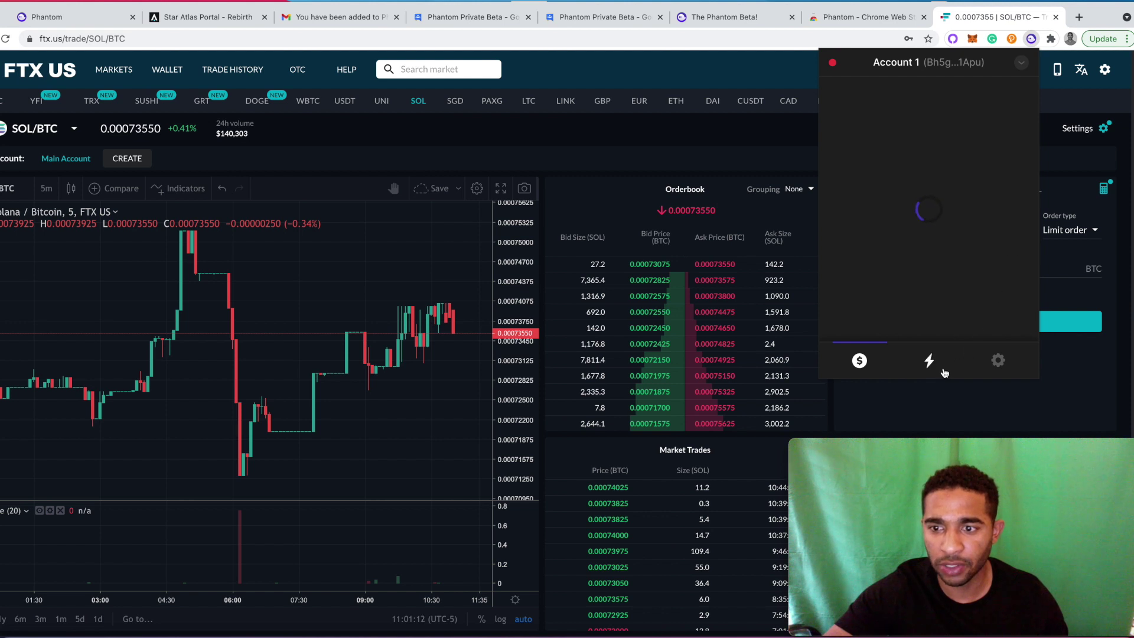
click(931, 365)
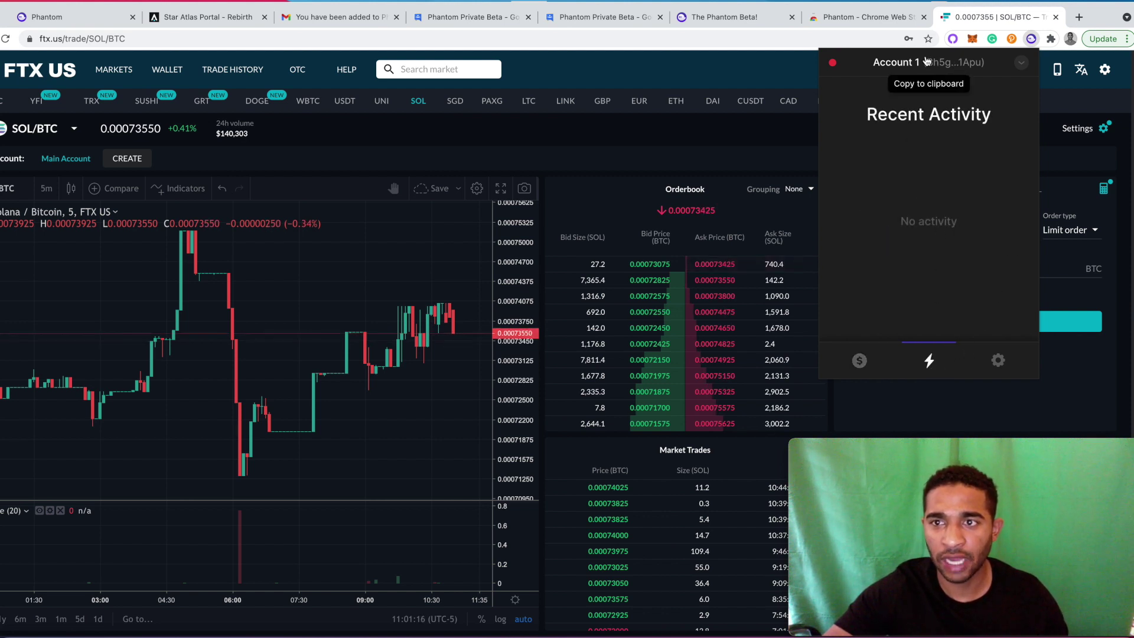
click(999, 362)
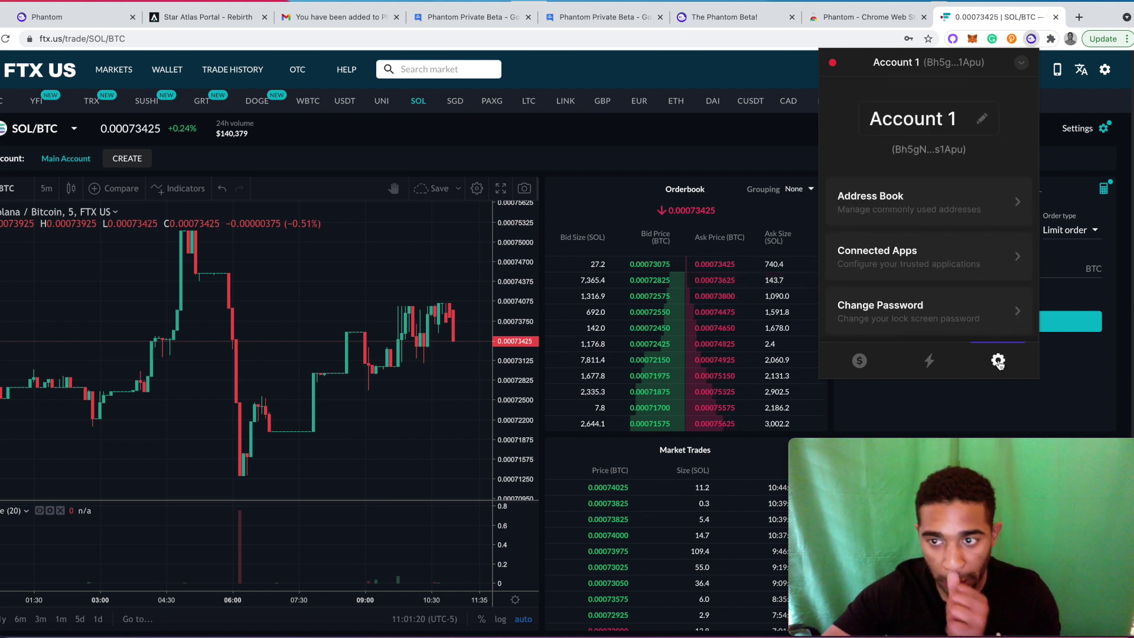
scroll(993, 303, down, 1)
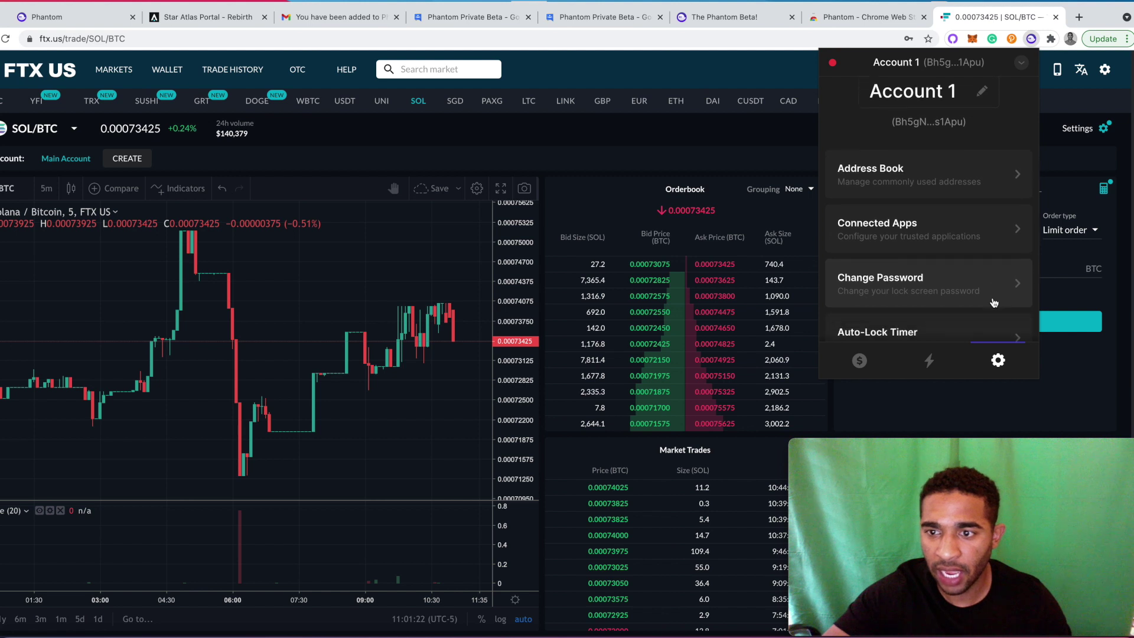
scroll(993, 303, down, 3)
scroll(993, 304, down, 1)
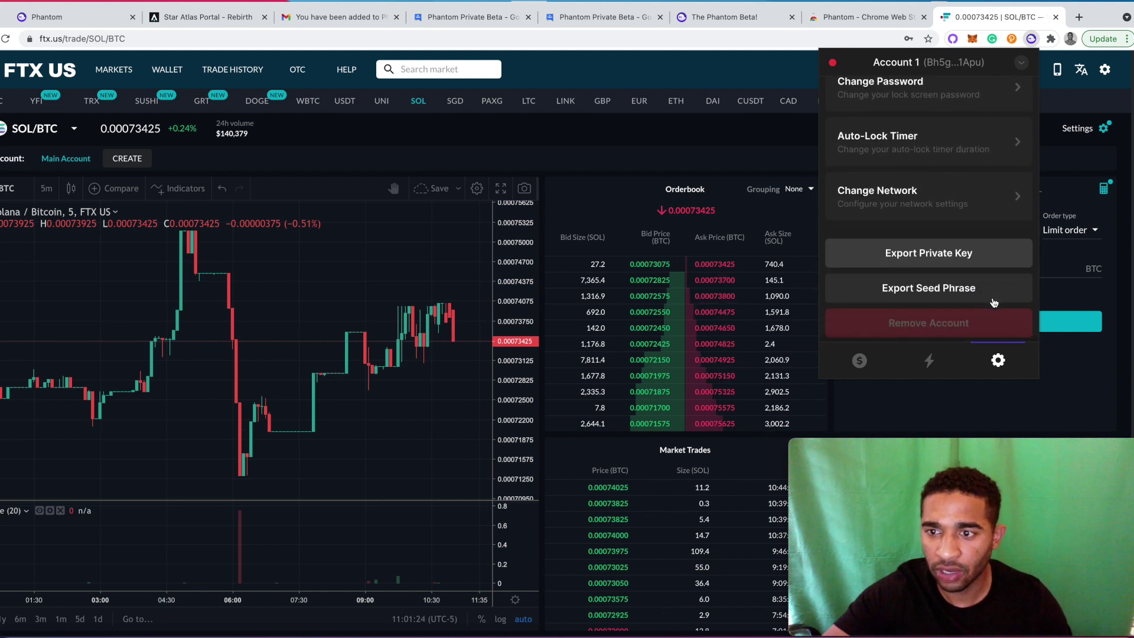
scroll(992, 304, up, 5)
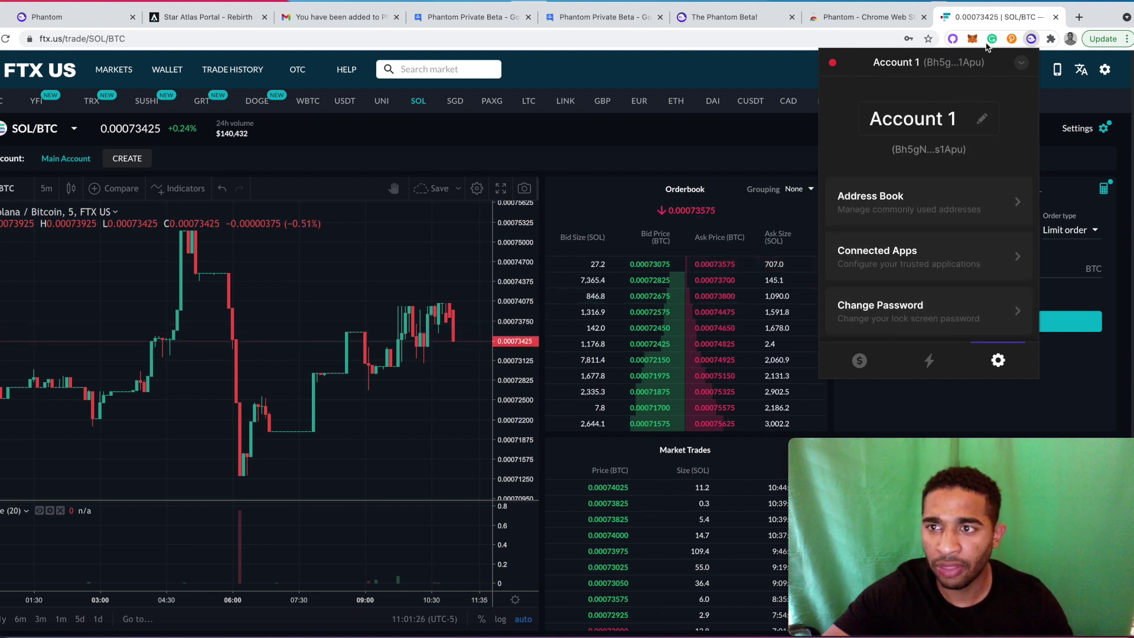
Open and close the accounts list, revisit balance and activity, and end on Settings.
click(1021, 65)
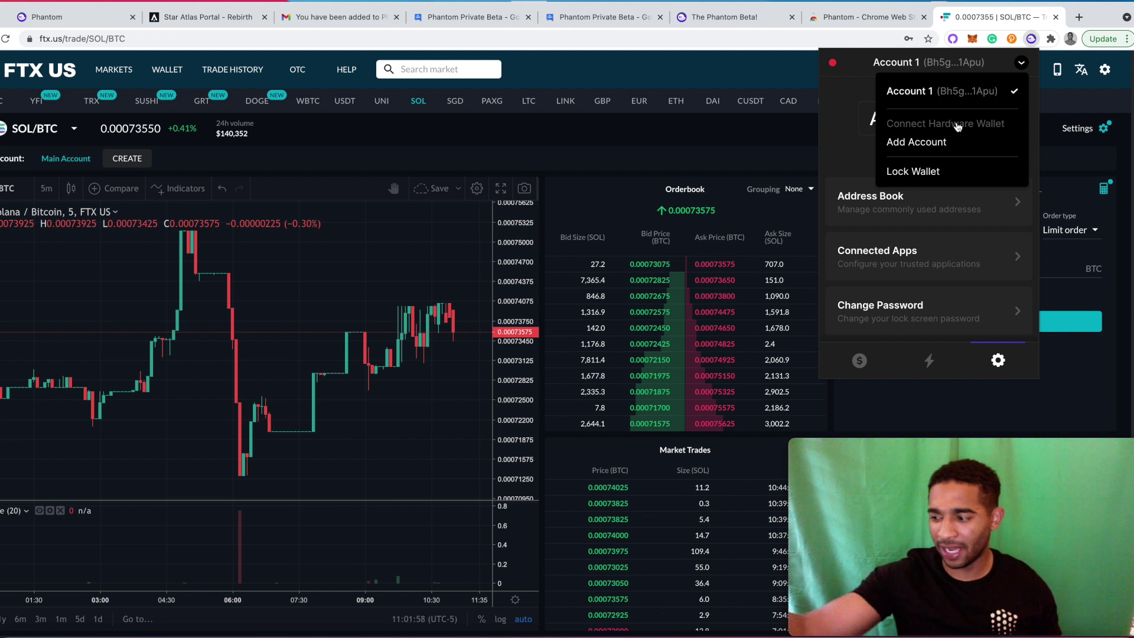
click(842, 104)
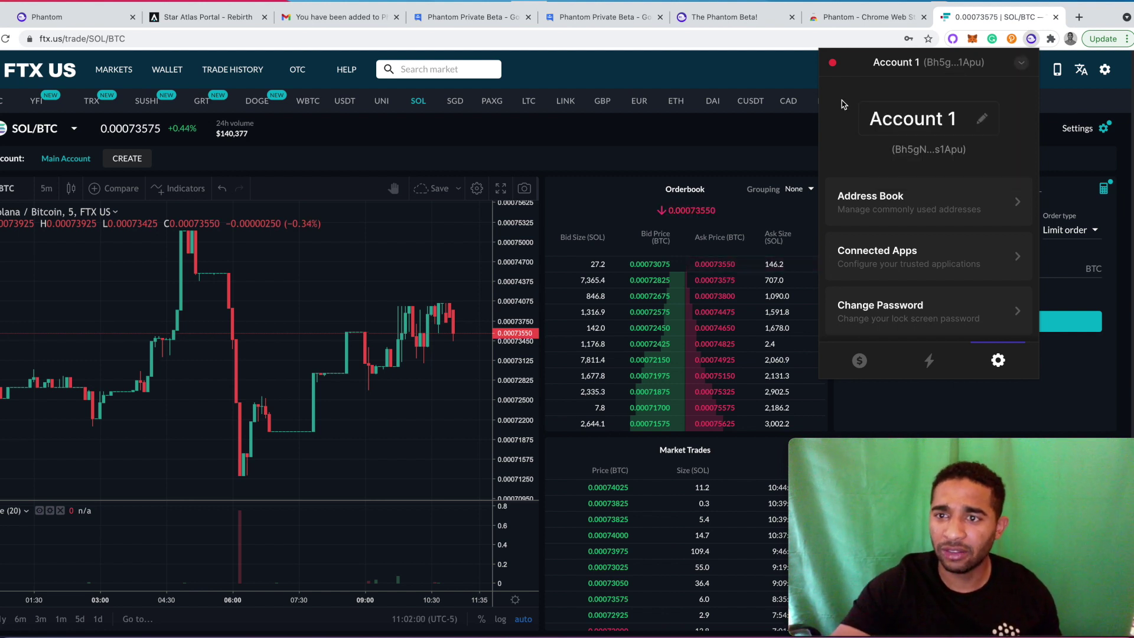
click(859, 364)
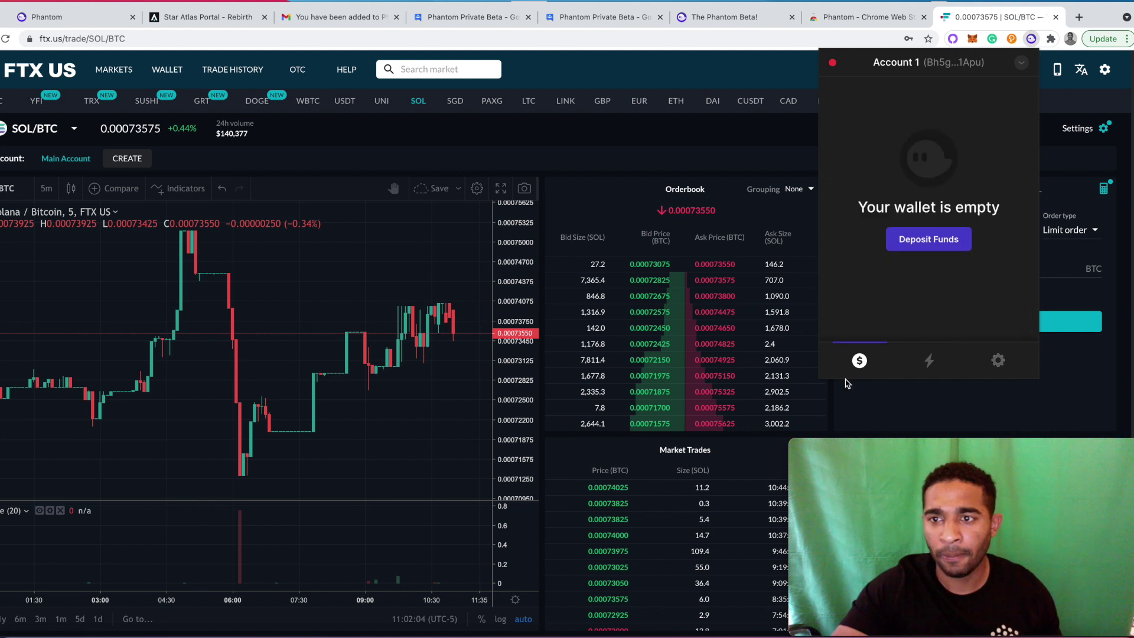
click(931, 367)
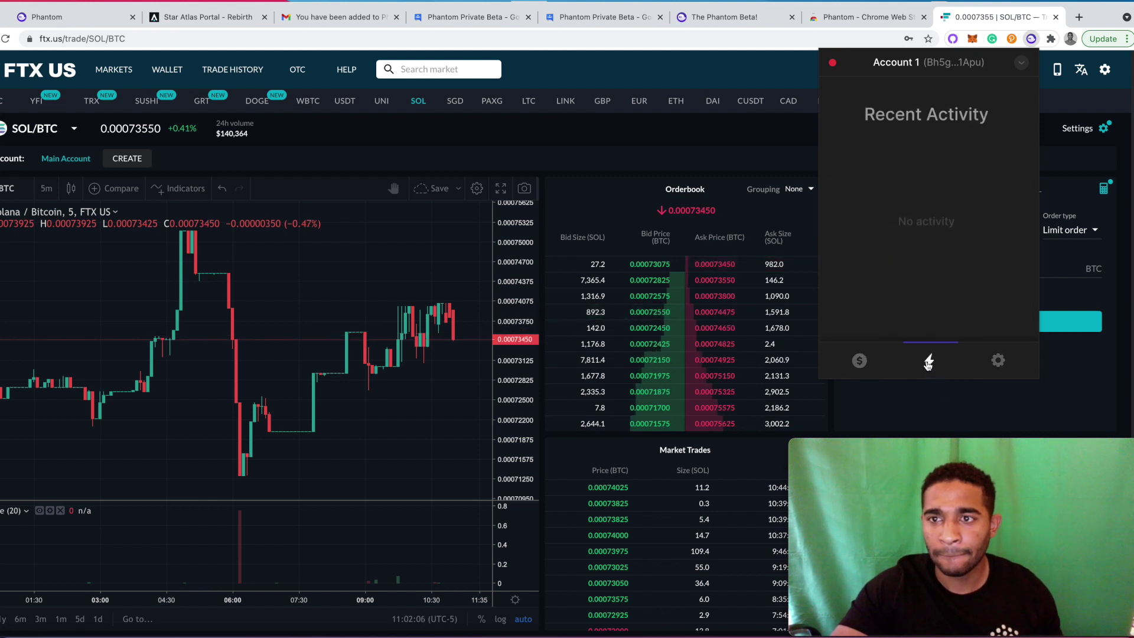
click(994, 362)
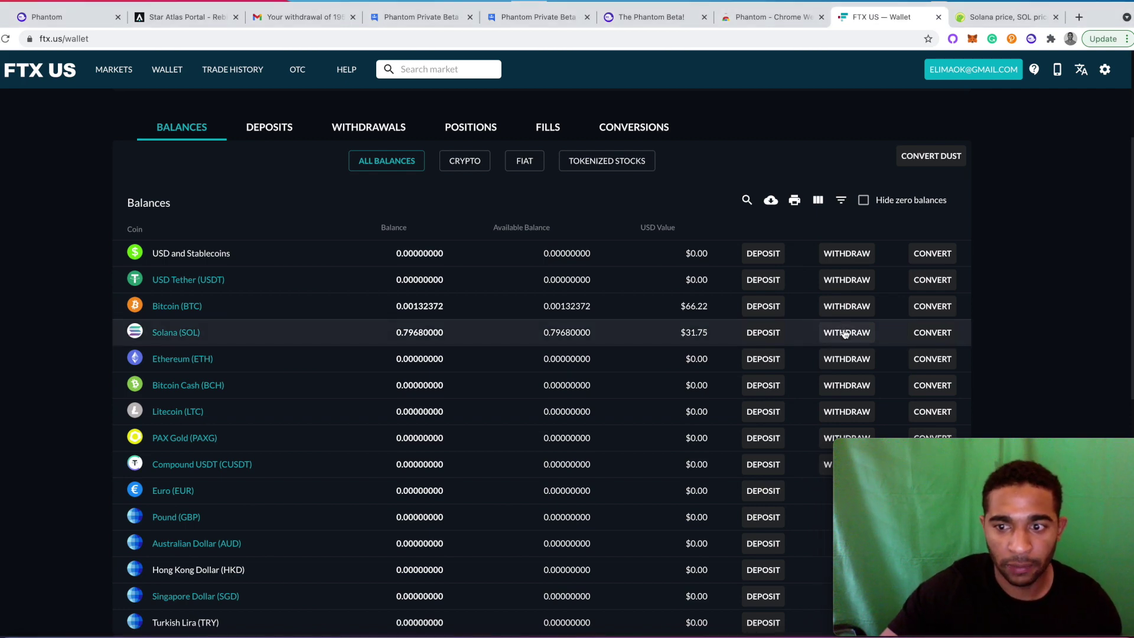
Start a SOL withdrawal from the FTX US balances page showing 0.7968 SOL.
click(845, 333)
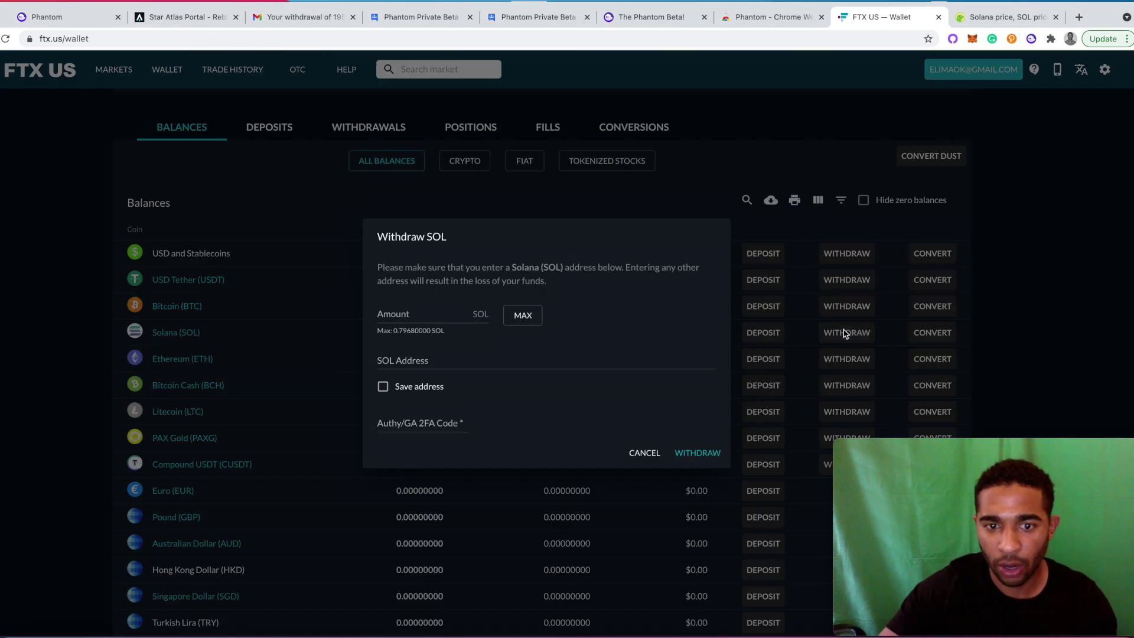
Set the withdrawal to the full 0.7968 SOL and copy Phantom's SOL deposit address after unlocking.
click(513, 317)
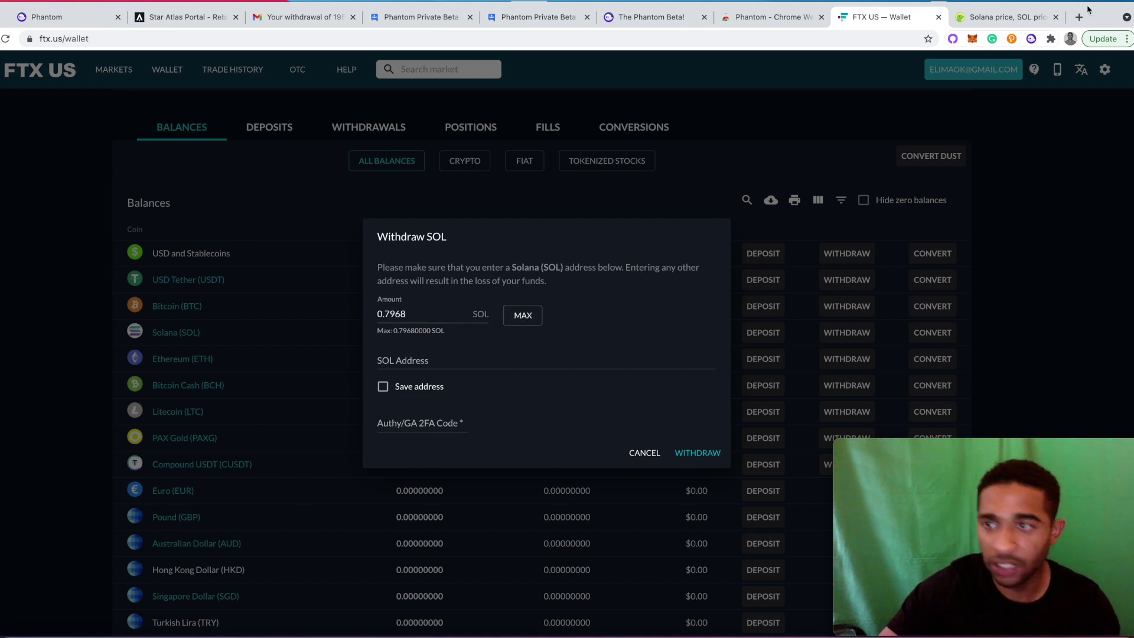
click(1031, 40)
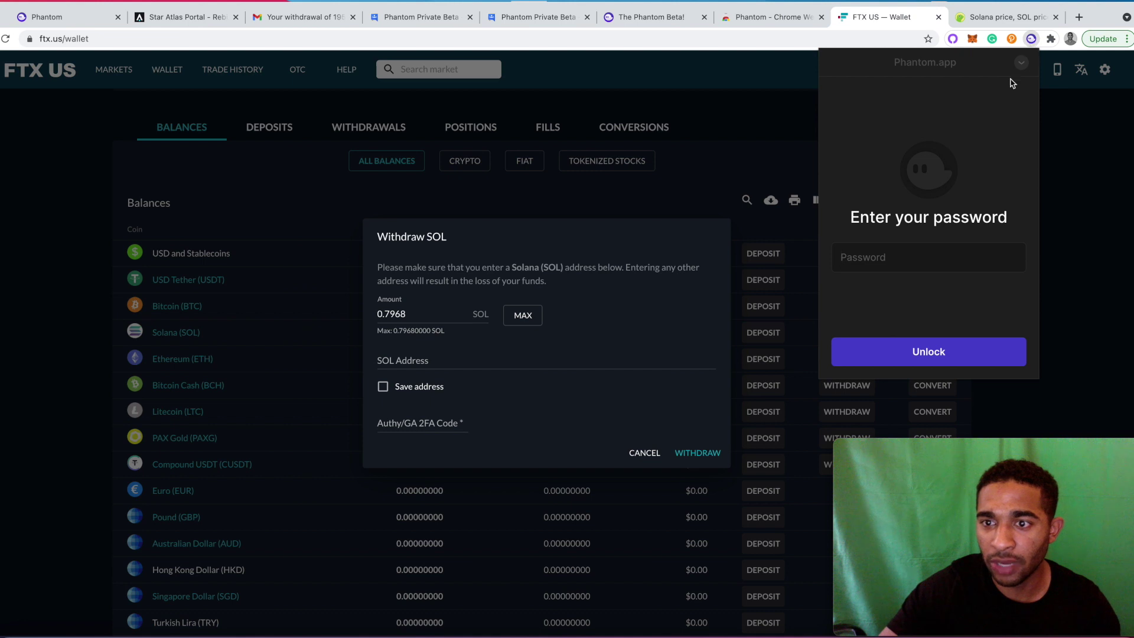
key(ctrl+v)
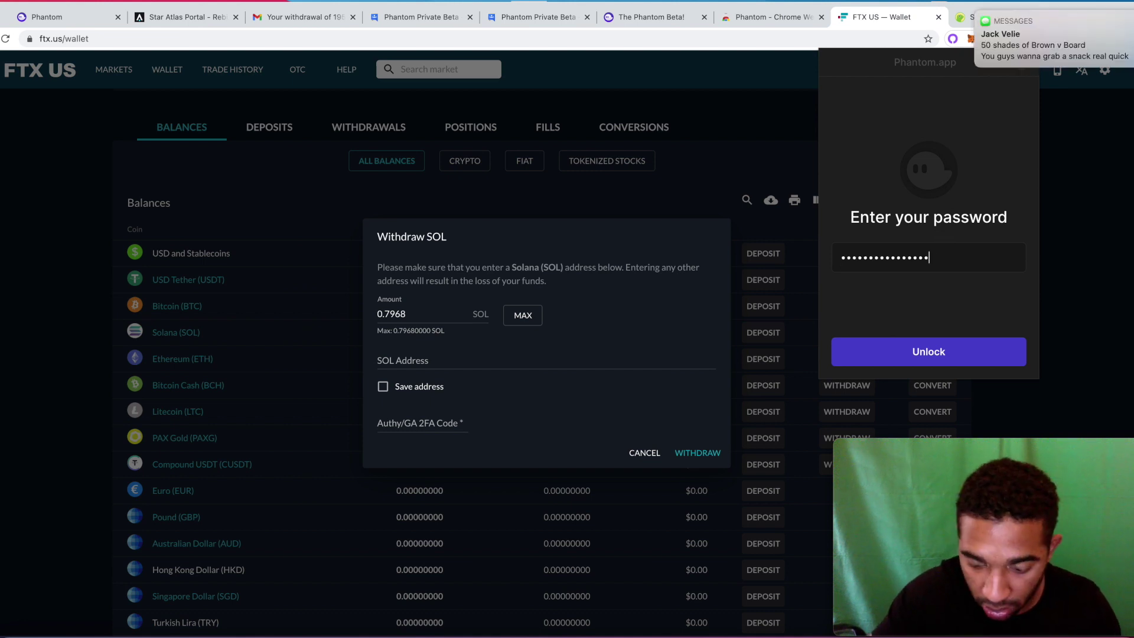
key(Return)
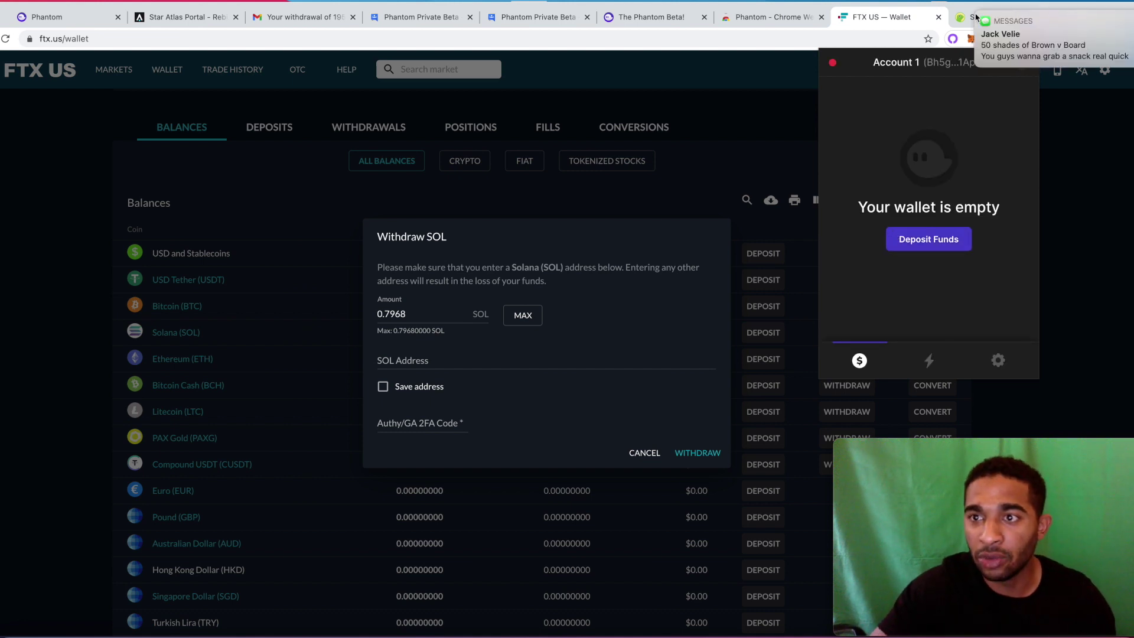
click(947, 242)
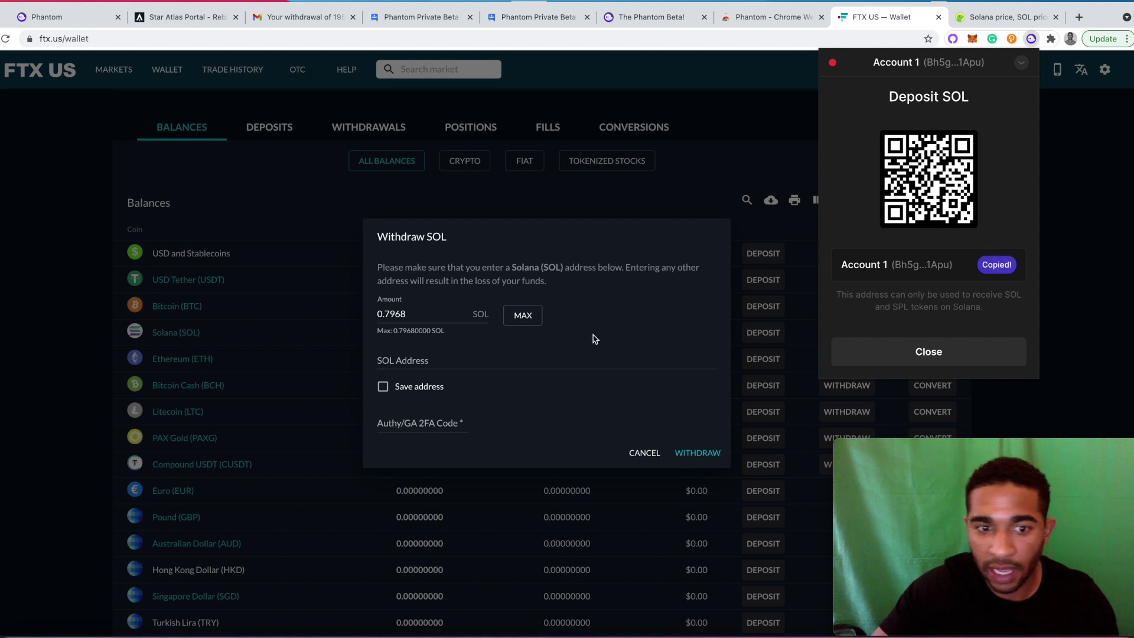
Paste the Phantom address as destination, enter the 2FA code and submit the withdrawal.
click(401, 363)
key(ctrl+v)
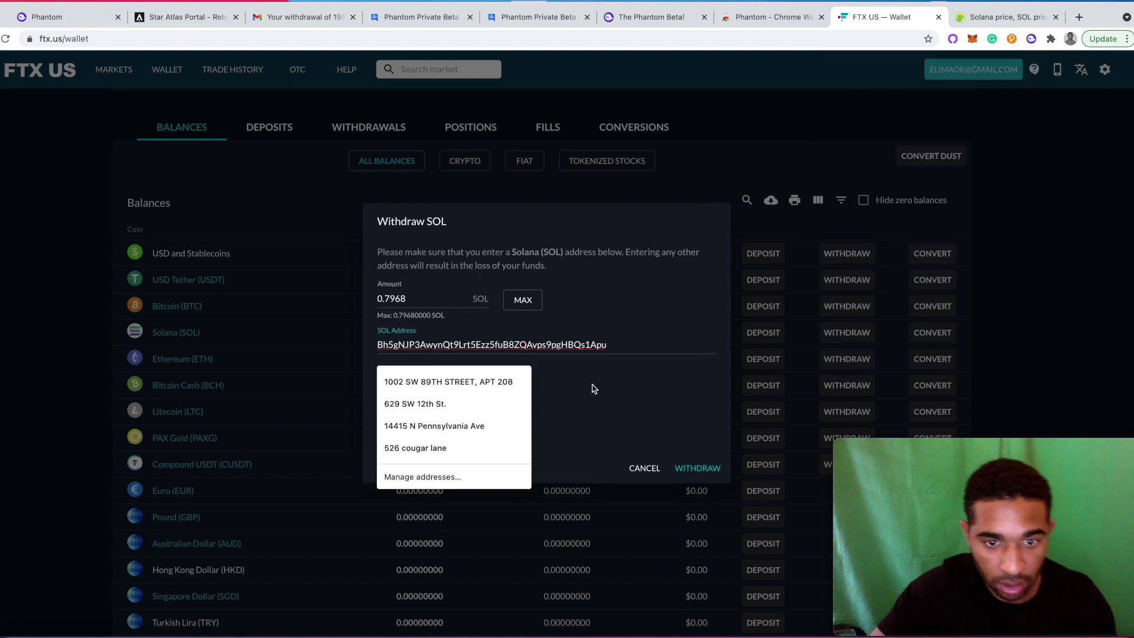
click(593, 387)
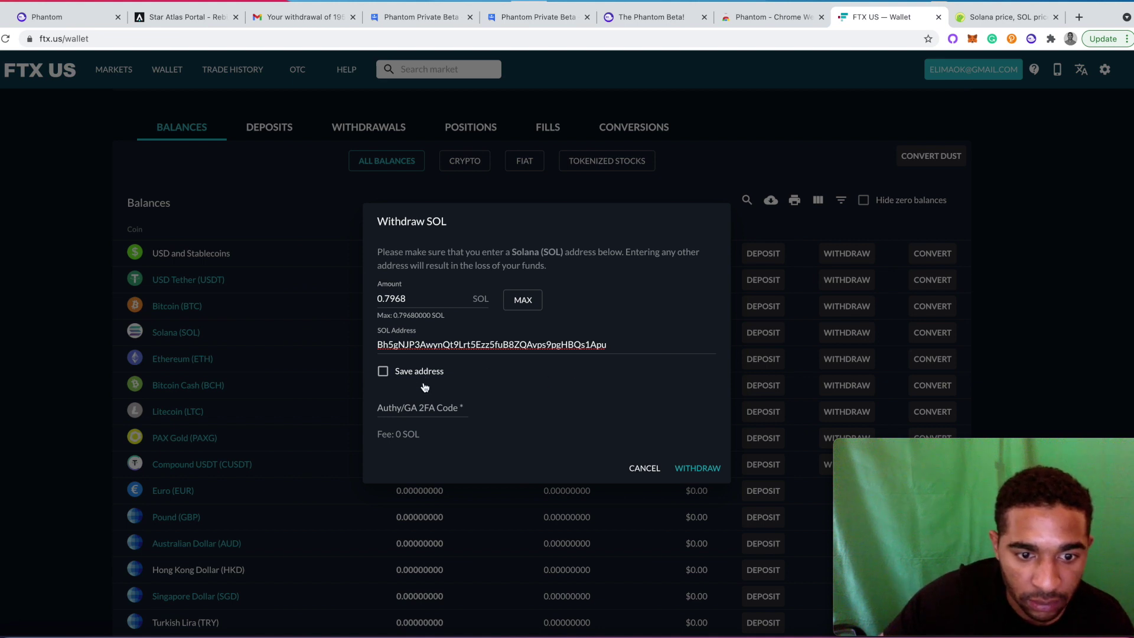
click(429, 407)
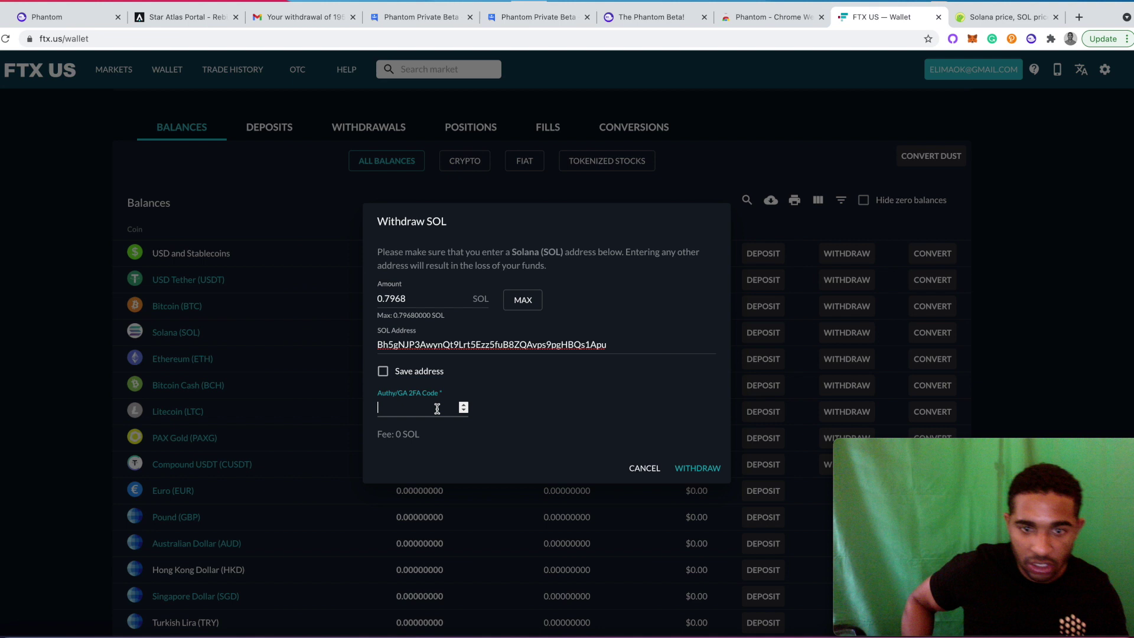
click(1032, 231)
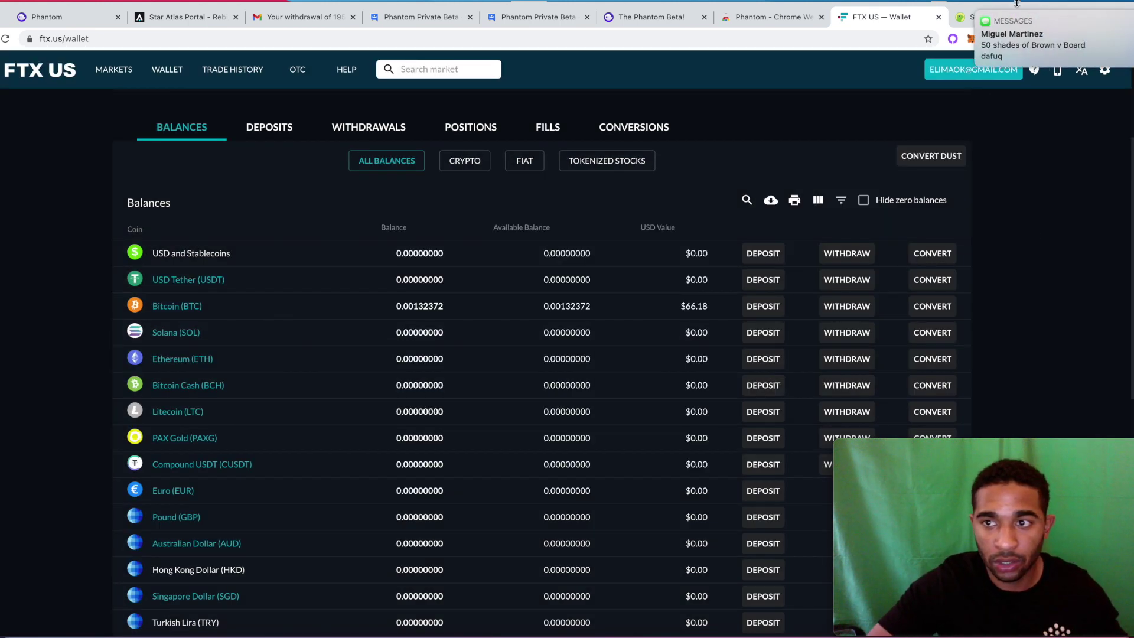
Dismiss the notification and reopen Phantom to confirm the 0.7968 SOL (about $31.60) balance.
click(975, 15)
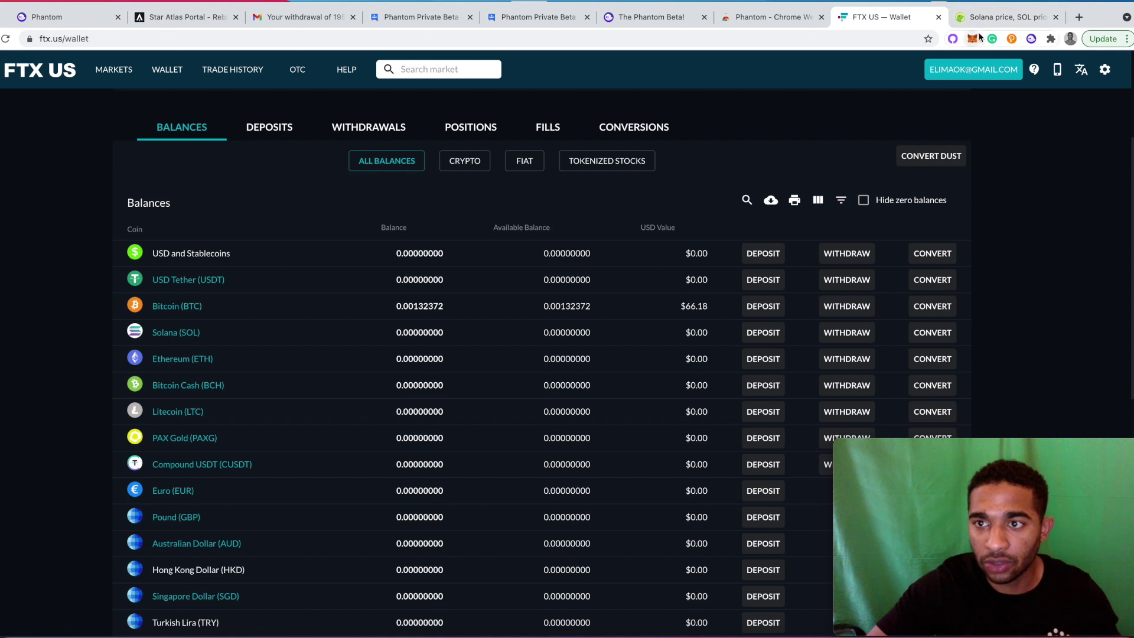
click(1031, 39)
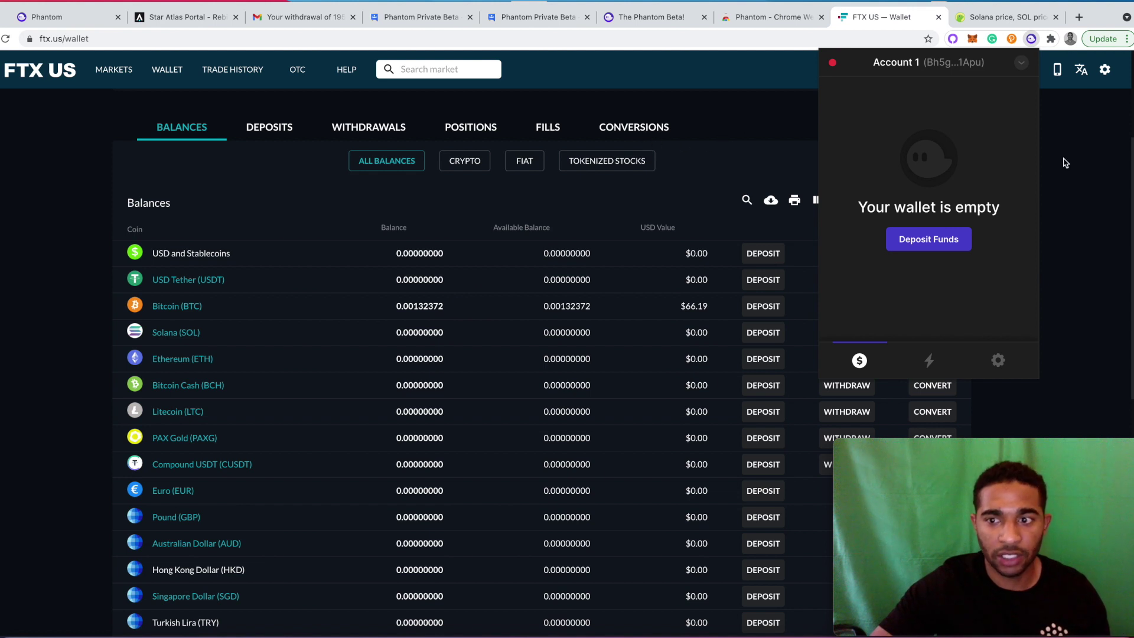
click(1105, 218)
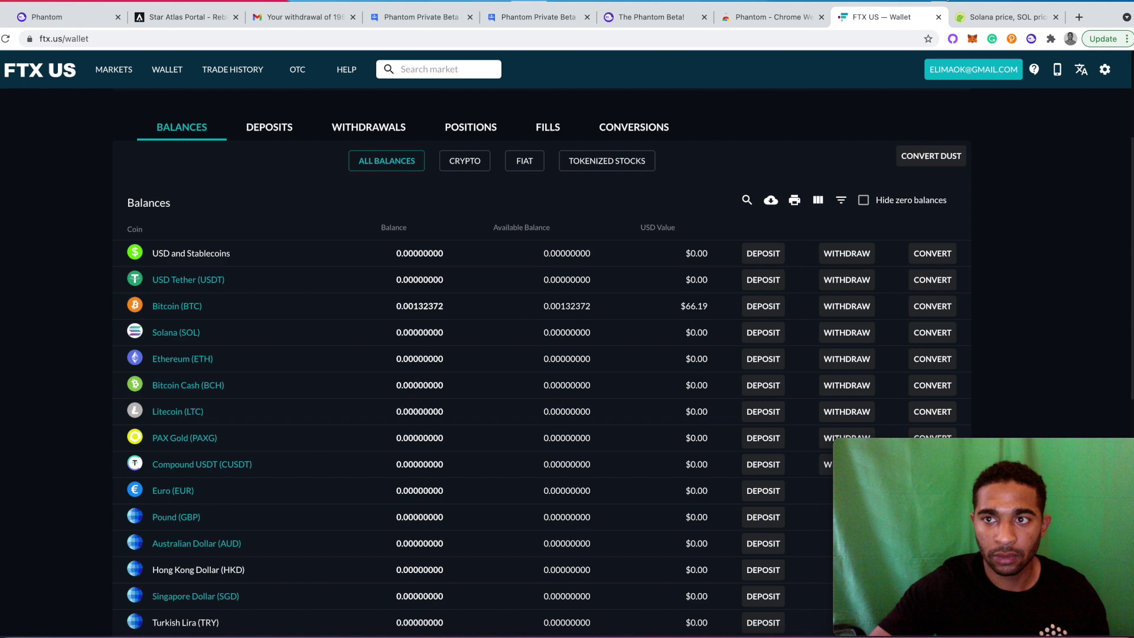
click(1032, 39)
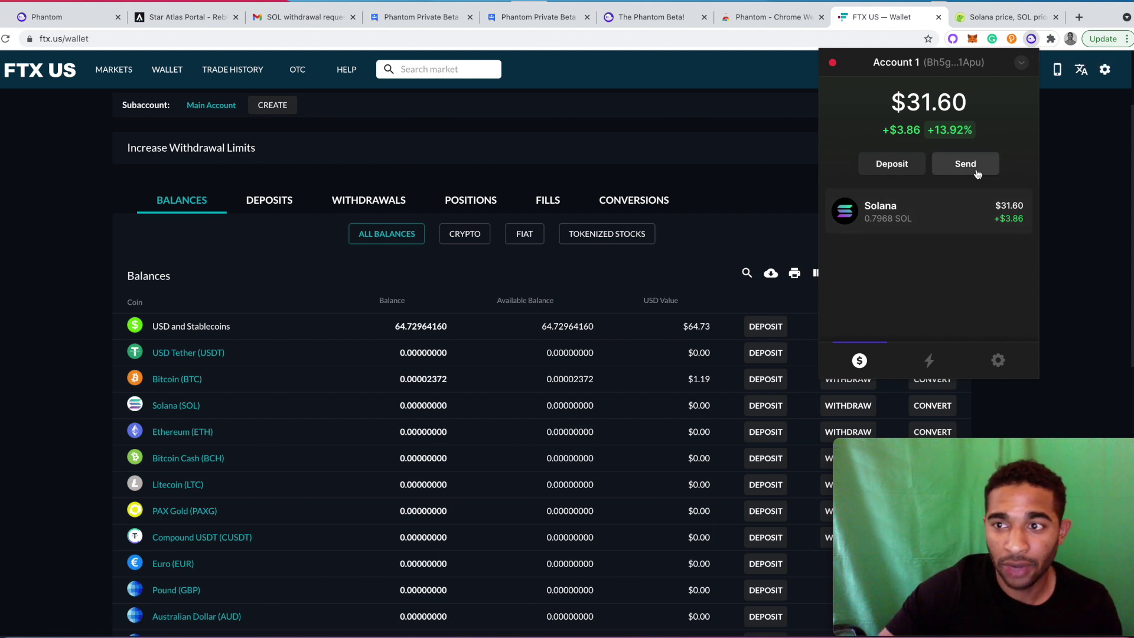
click(892, 165)
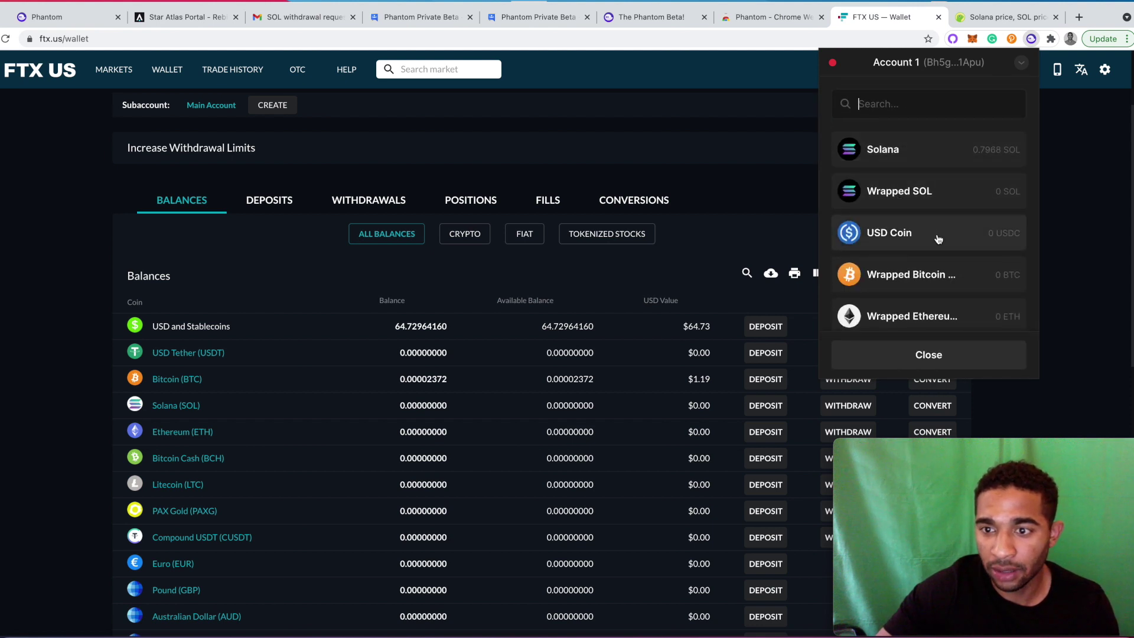
Copy Phantom's USD Coin receiving address and set up a maximum USDC withdrawal on FTX US.
click(939, 240)
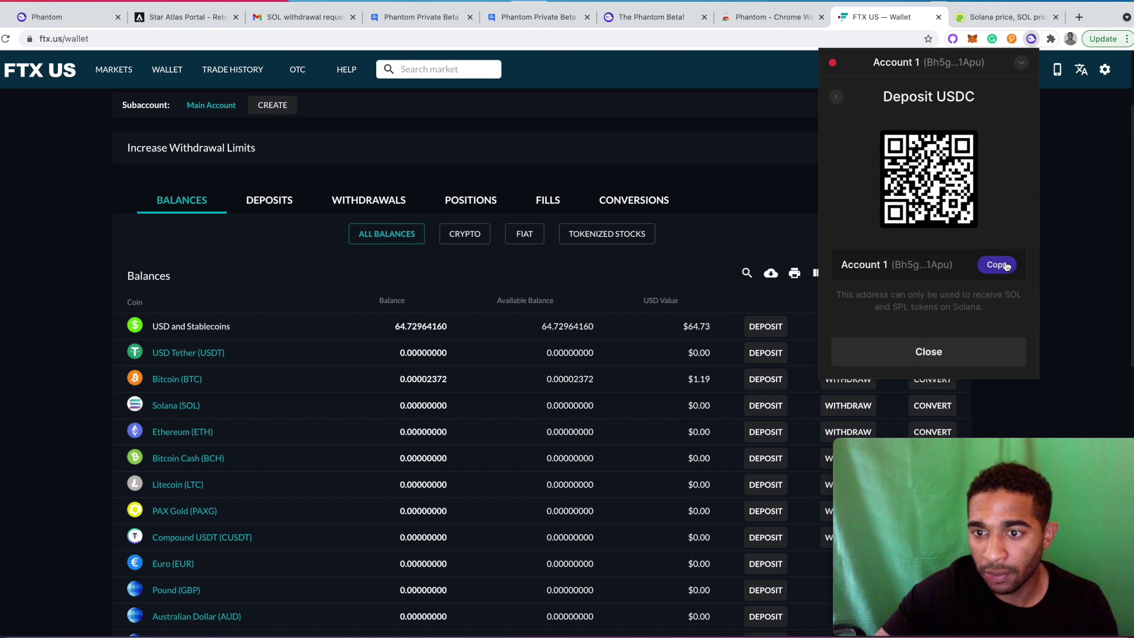
click(1106, 269)
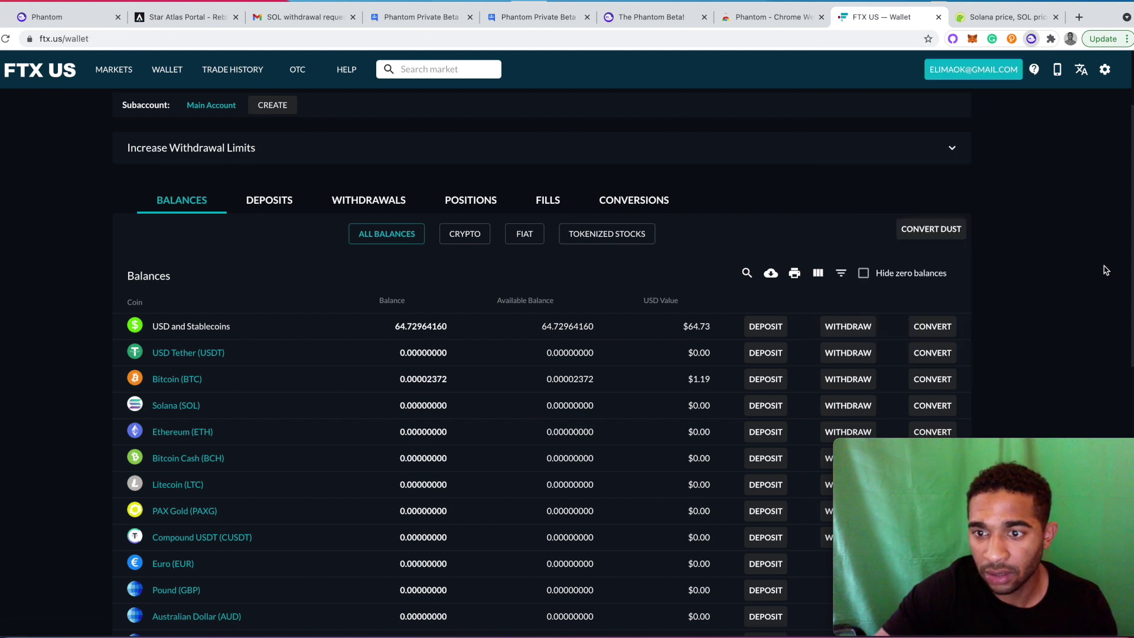
click(843, 328)
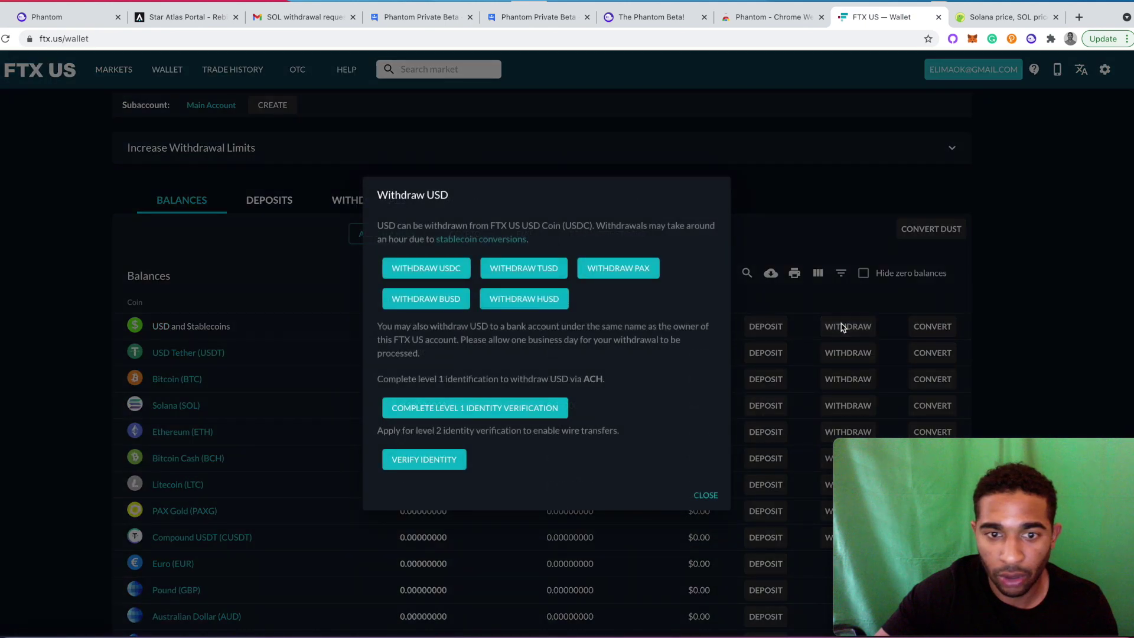
click(415, 270)
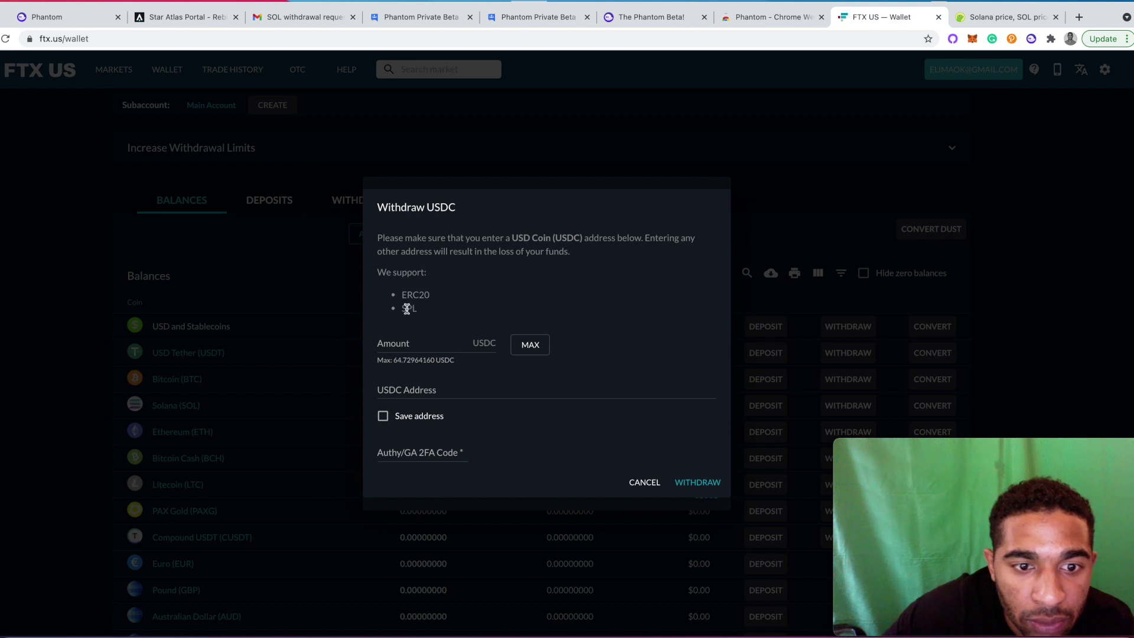
mouse_move(417, 343)
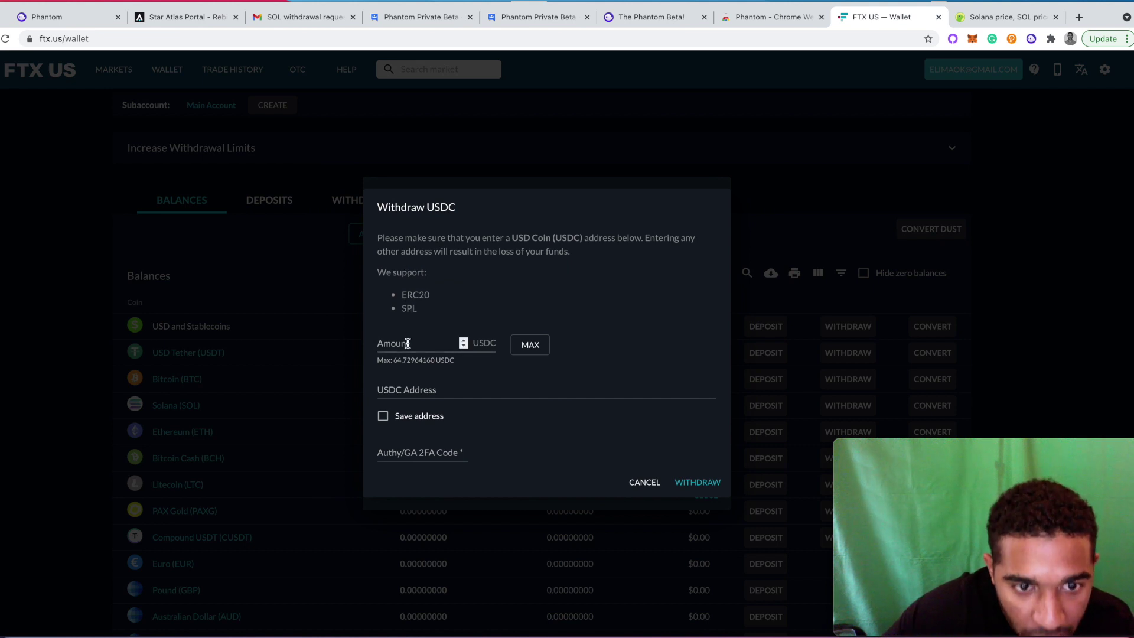
click(534, 346)
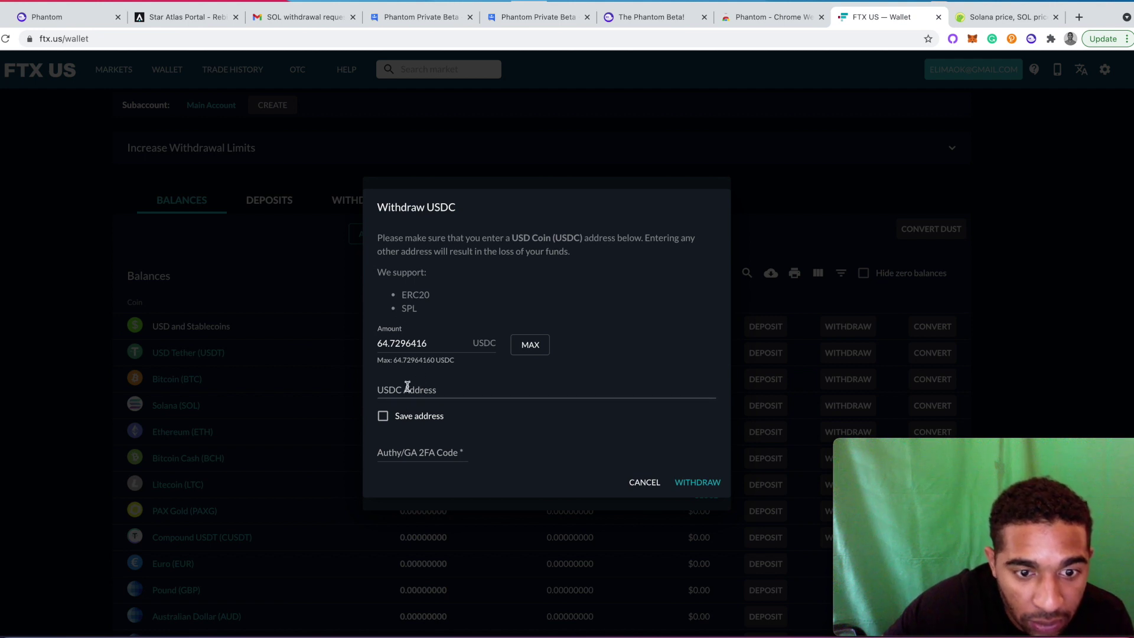
Paste the Phantom address, enter the 2FA code and submit the 64.73 USDC withdrawal.
click(406, 390)
key(ctrl+v)
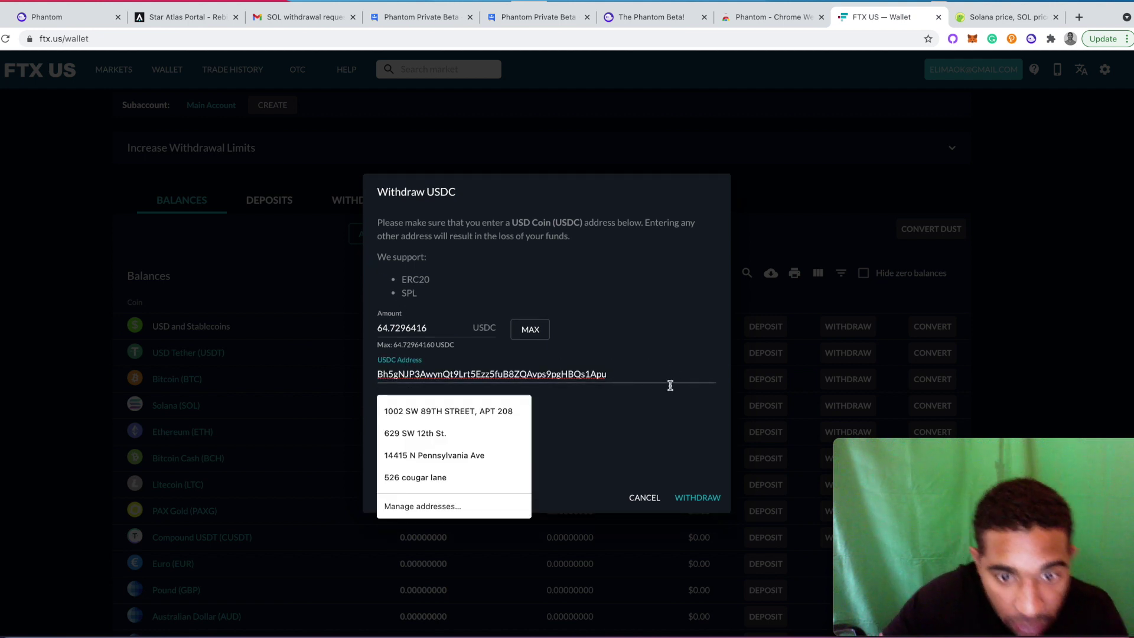
click(615, 438)
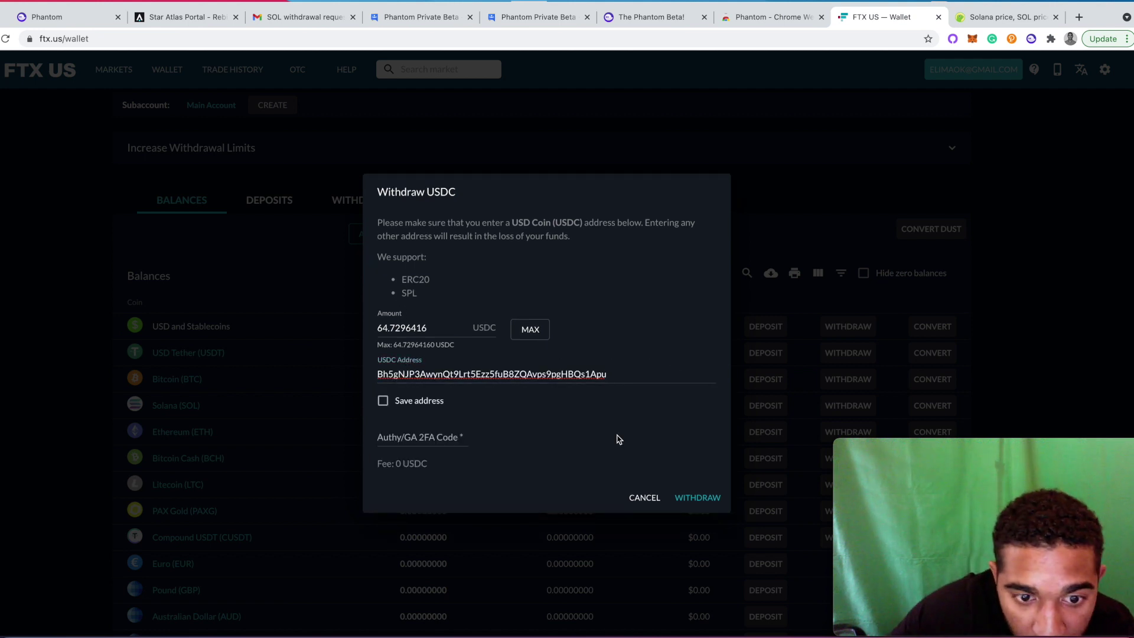
click(428, 438)
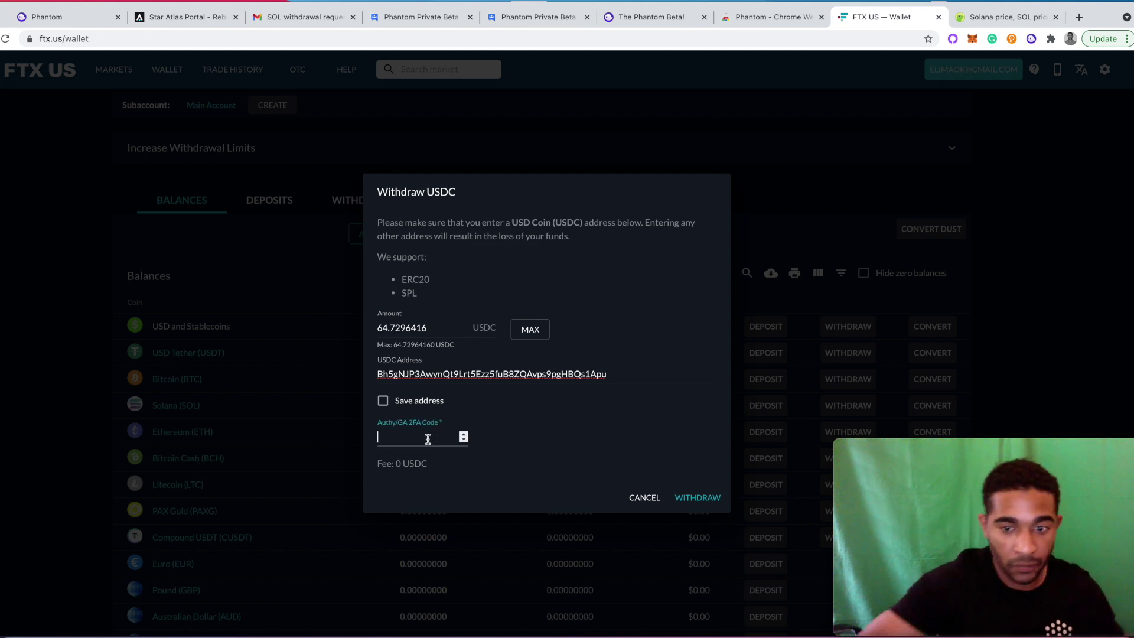
click(697, 497)
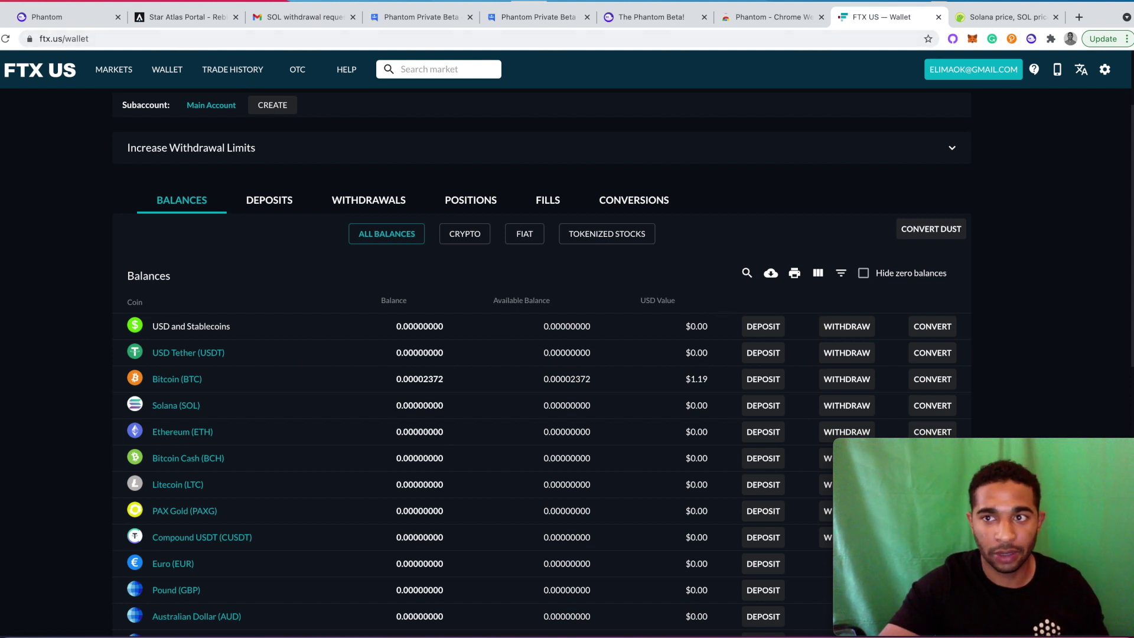
Confirm Phantom holds 0.7968 SOL and 64.73 USDC ($95.98), then switch to the Star Atlas portal.
click(1031, 38)
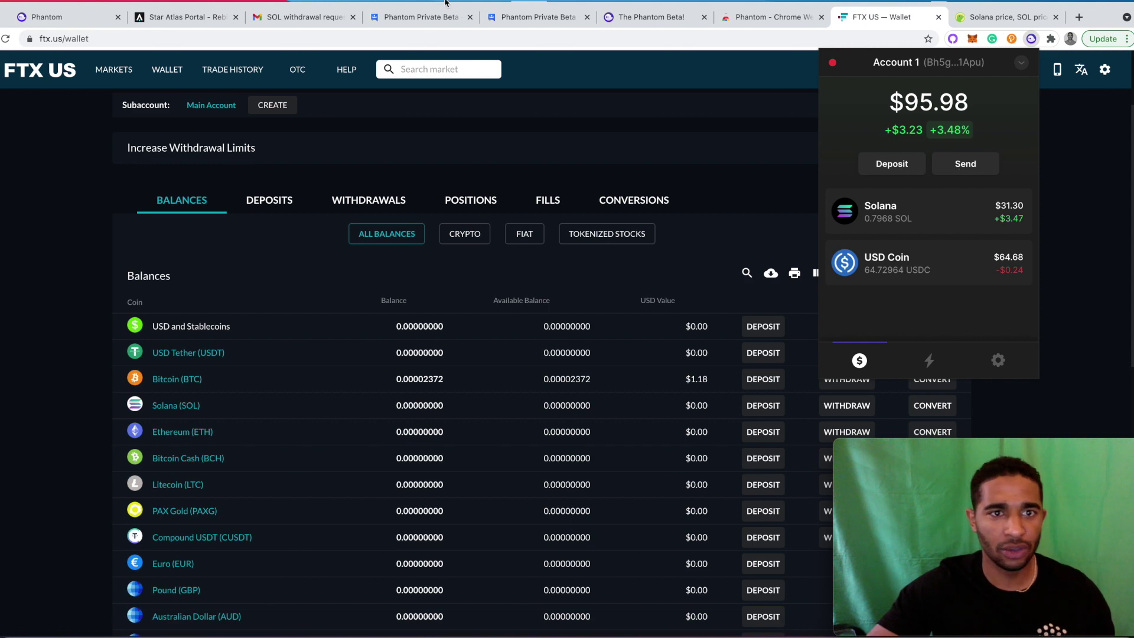
click(190, 17)
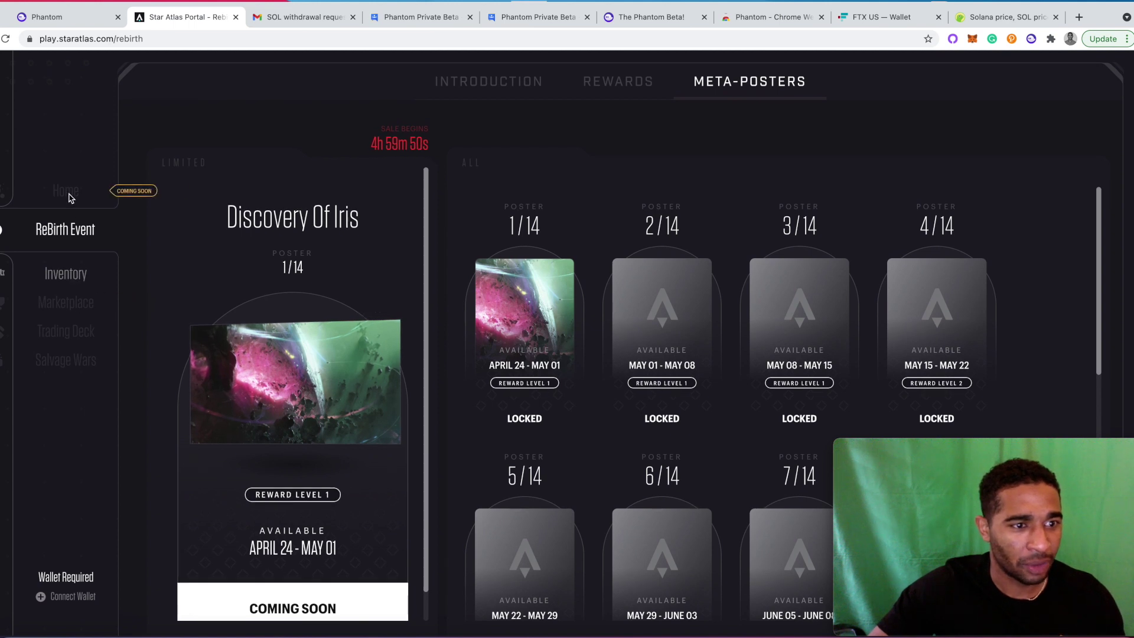
Check the collectibles inventory, then return to the ReBirth Event introduction page.
click(66, 275)
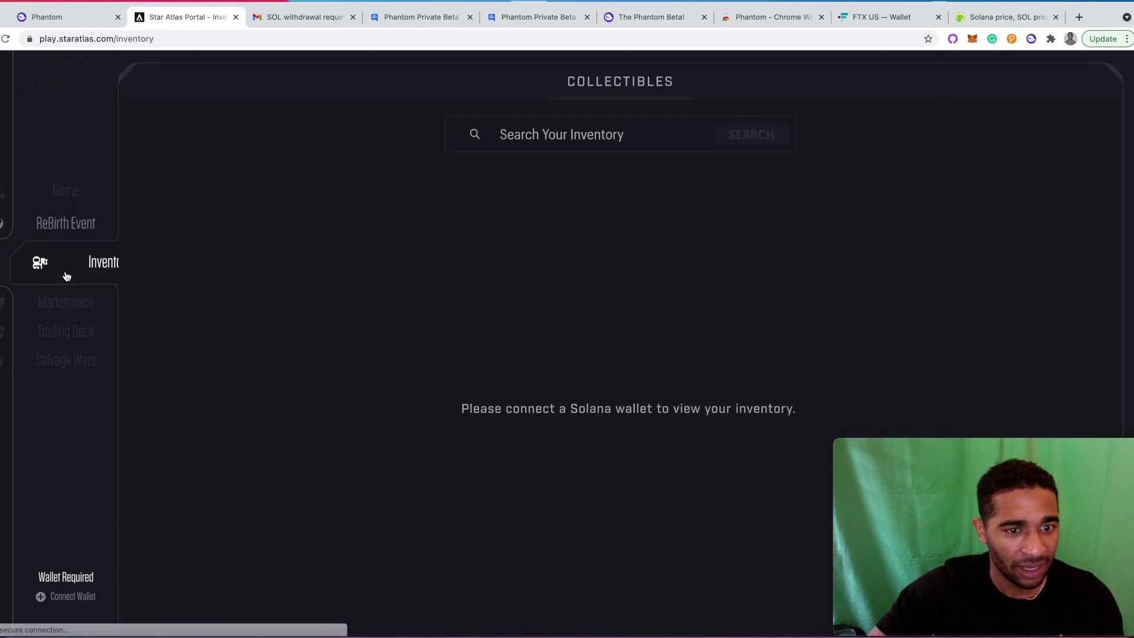
click(69, 223)
click(493, 83)
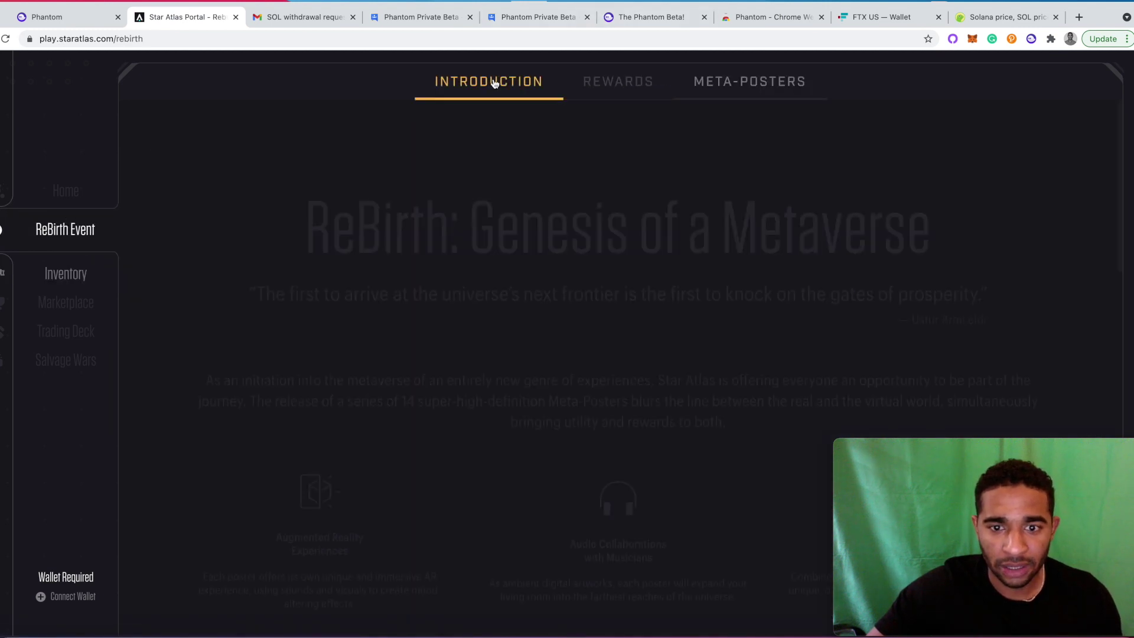